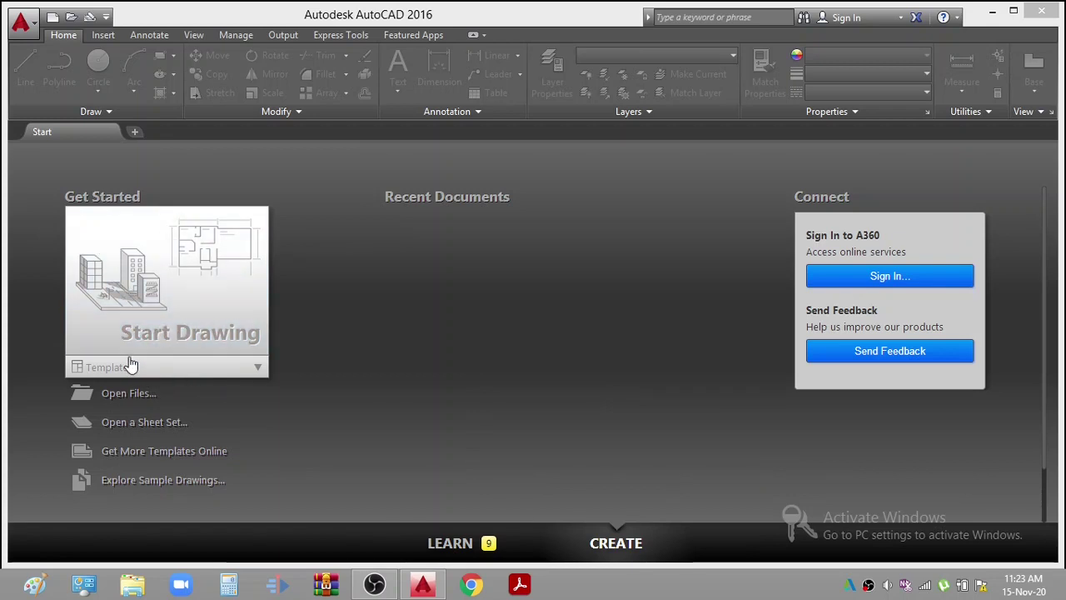
# Start a blank Drawing1 and display the toolbar list from a toolbar's context menu
pyautogui.click(166, 333)
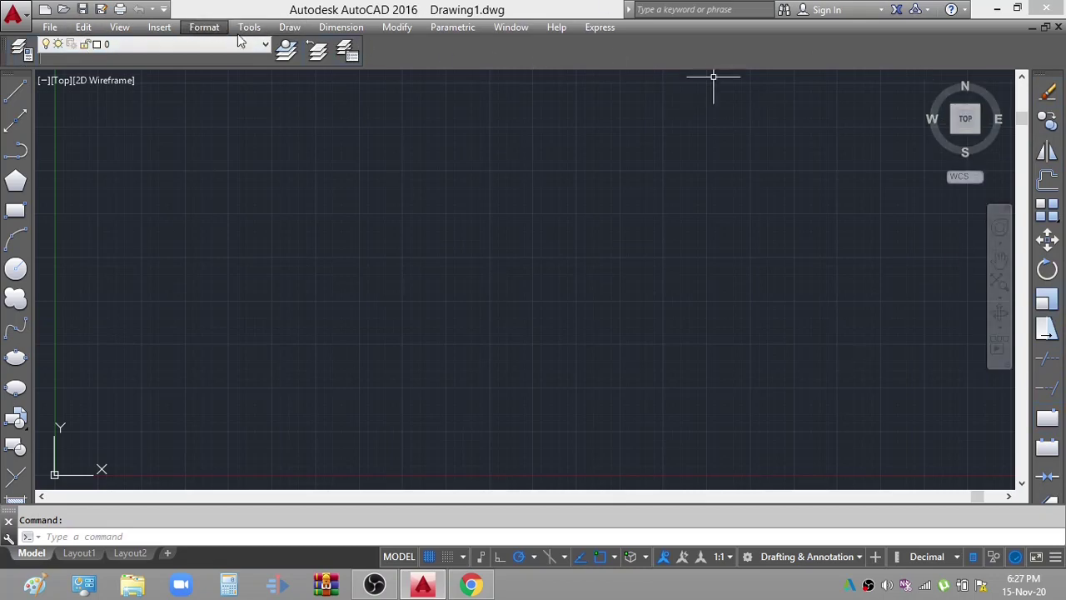
pyautogui.rightClick(364, 50)
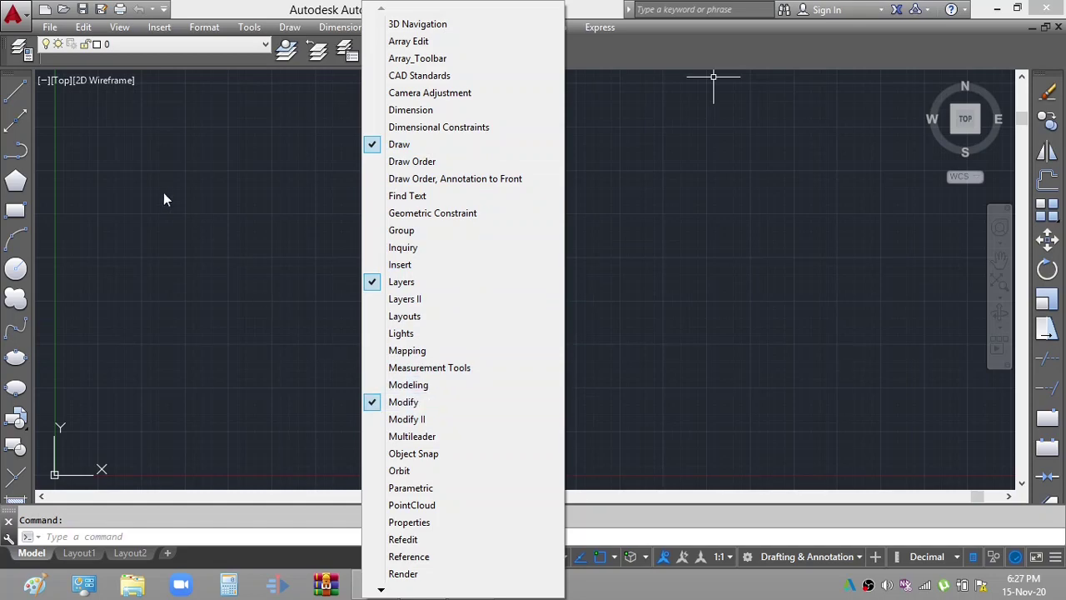
# Dismiss the toolbar list, cancel the stray selection window, and switch Ortho mode on
pyautogui.click(181, 173)
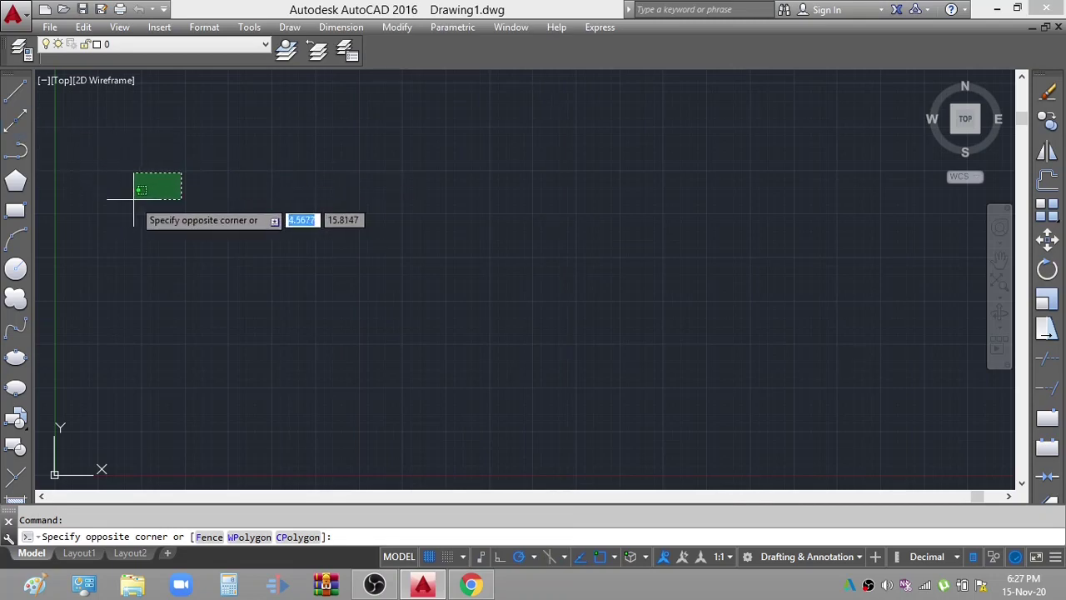
pyautogui.press('Escape')
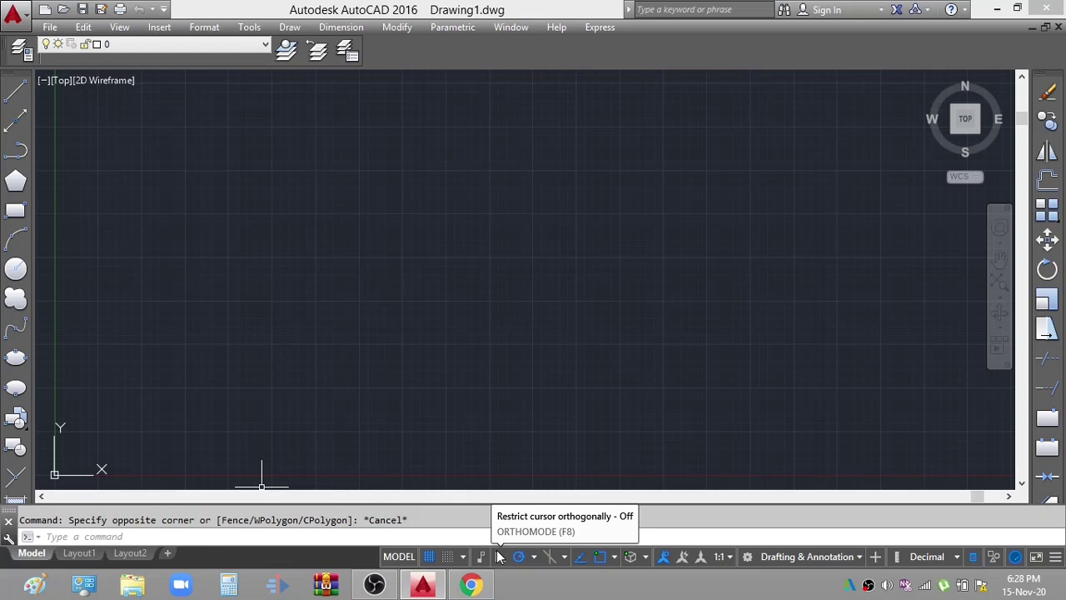
pyautogui.click(499, 557)
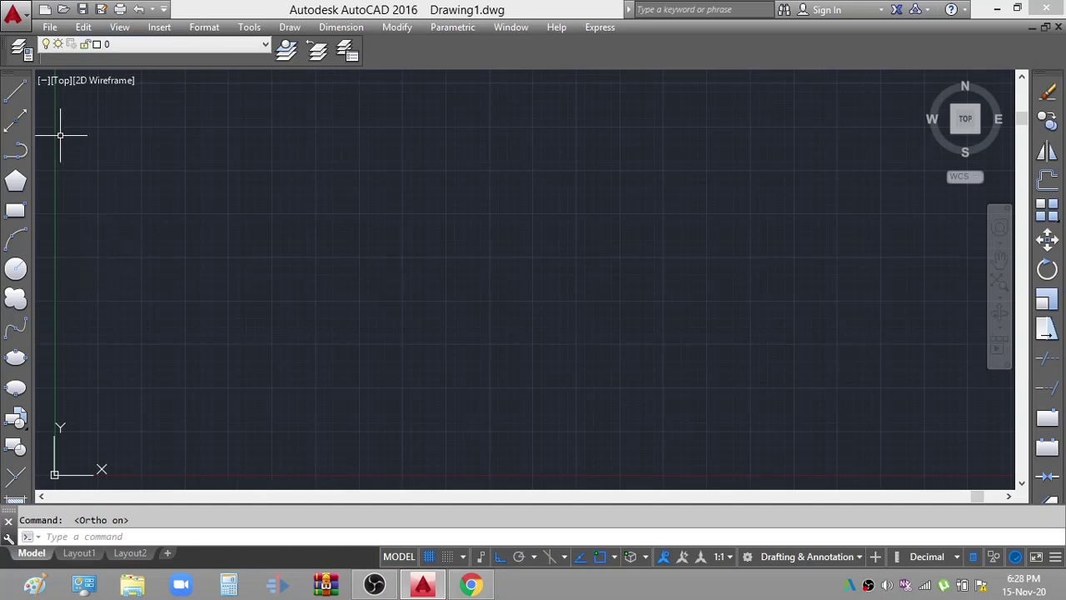
# Draw a line chain: a long horizontal baseline, a vertical side upward, and a top edge leftward
pyautogui.click(14, 98)
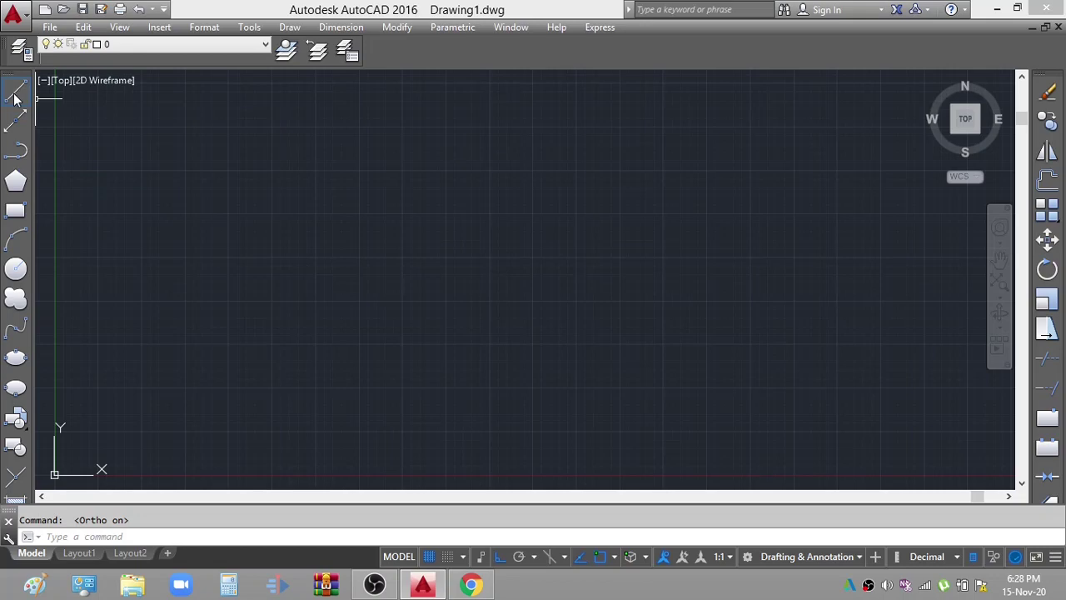
pyautogui.click(141, 235)
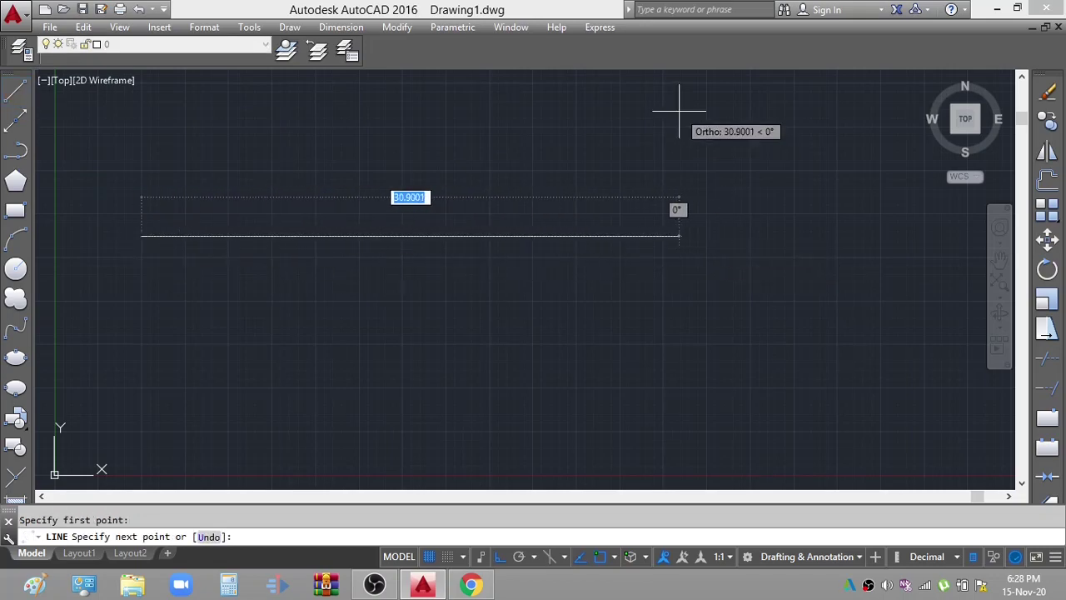
pyautogui.click(612, 235)
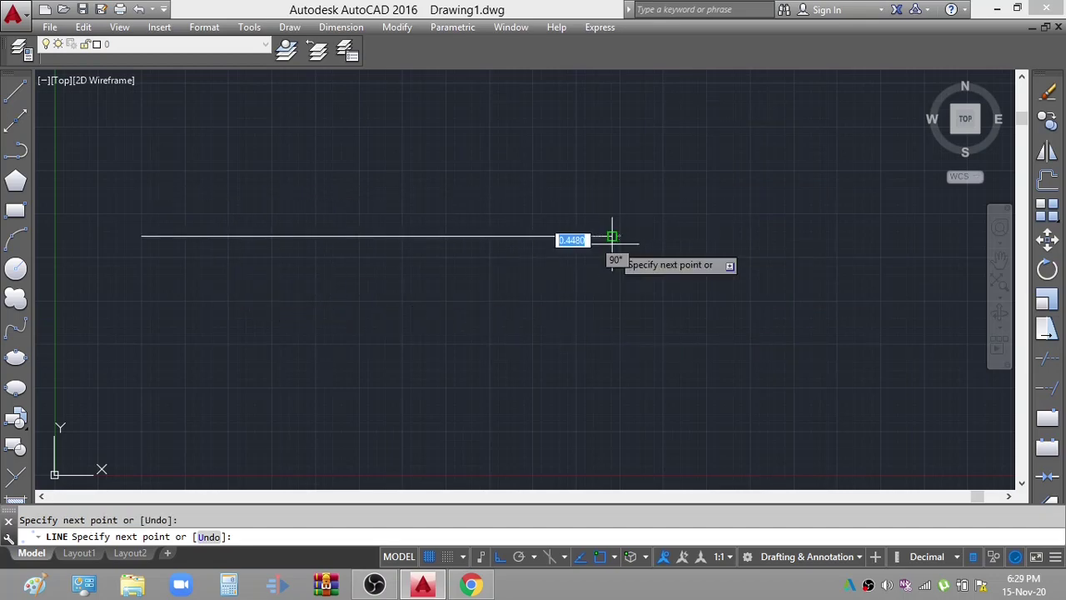
pyautogui.click(615, 112)
pyautogui.click(468, 132)
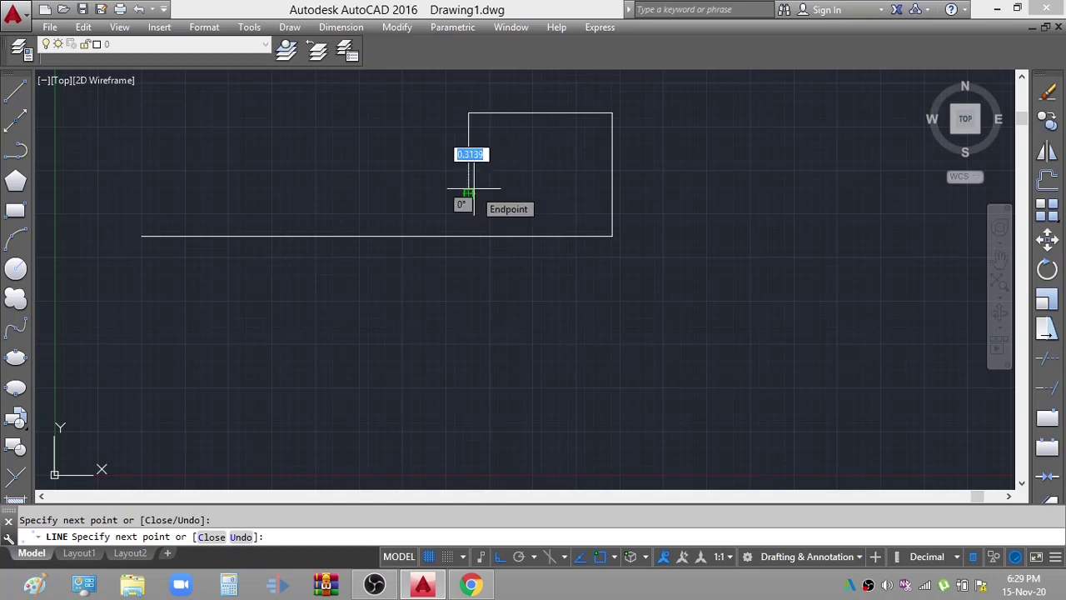
pyautogui.press('Escape')
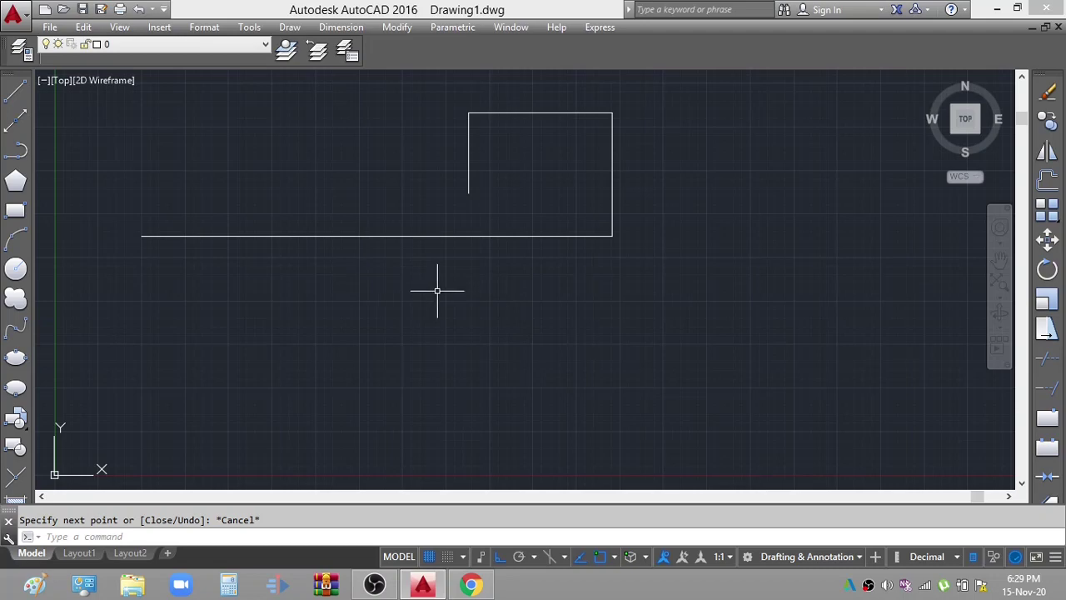
# Set the Drawing Units insertion scale to Millimeters via the UNITS command
pyautogui.write('u')
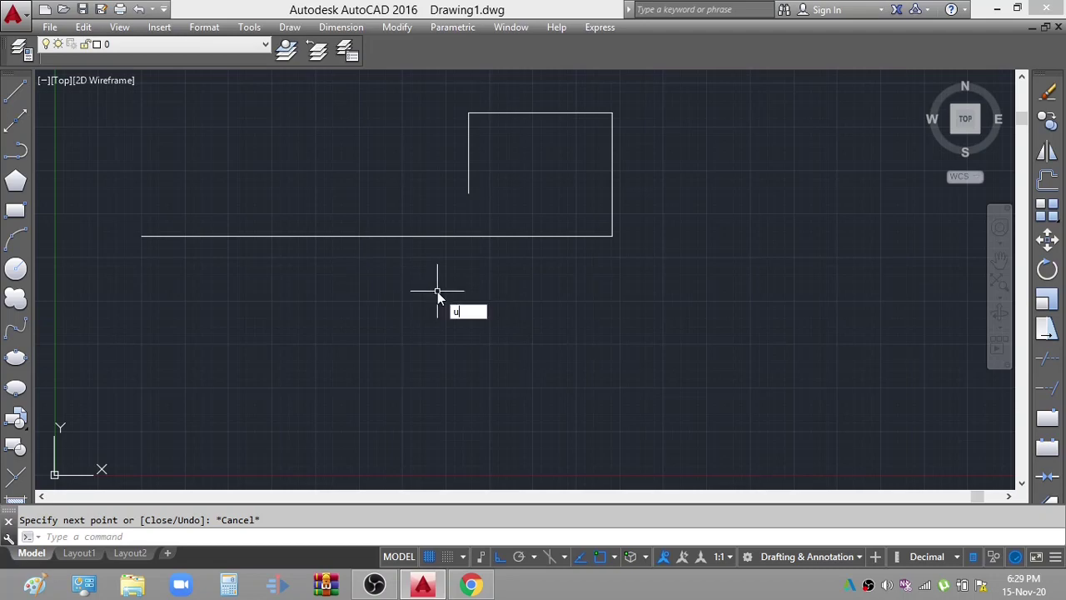
pyautogui.write('nit')
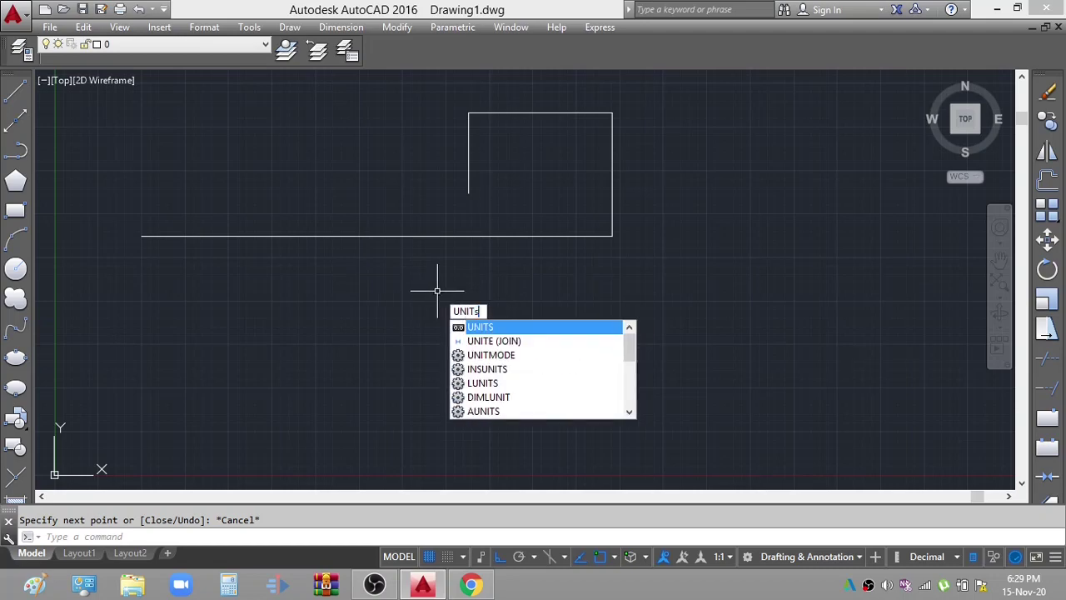
pyautogui.write('s')
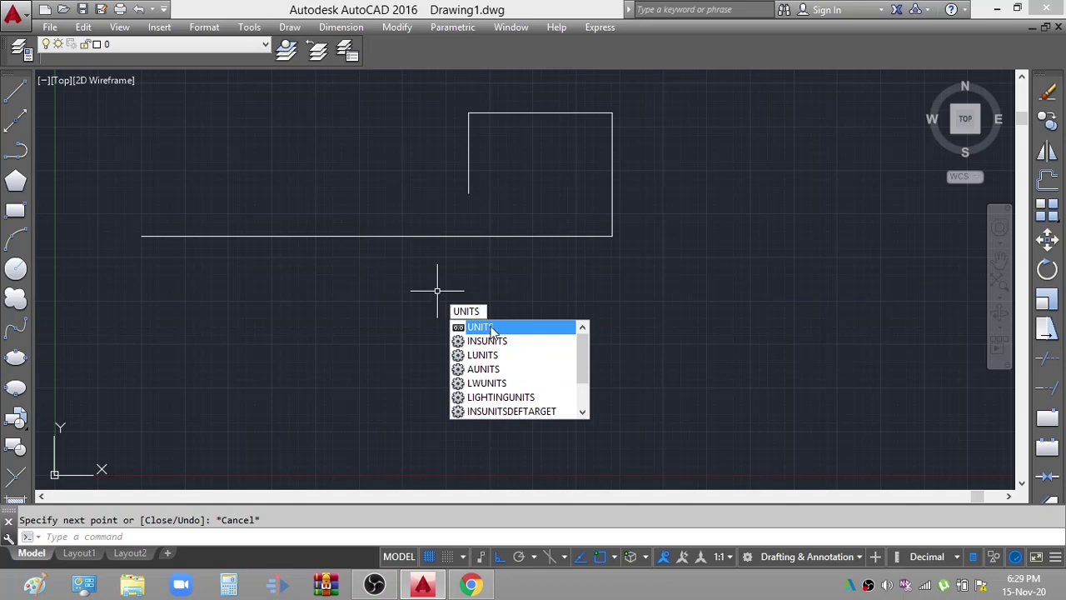
pyautogui.click(491, 330)
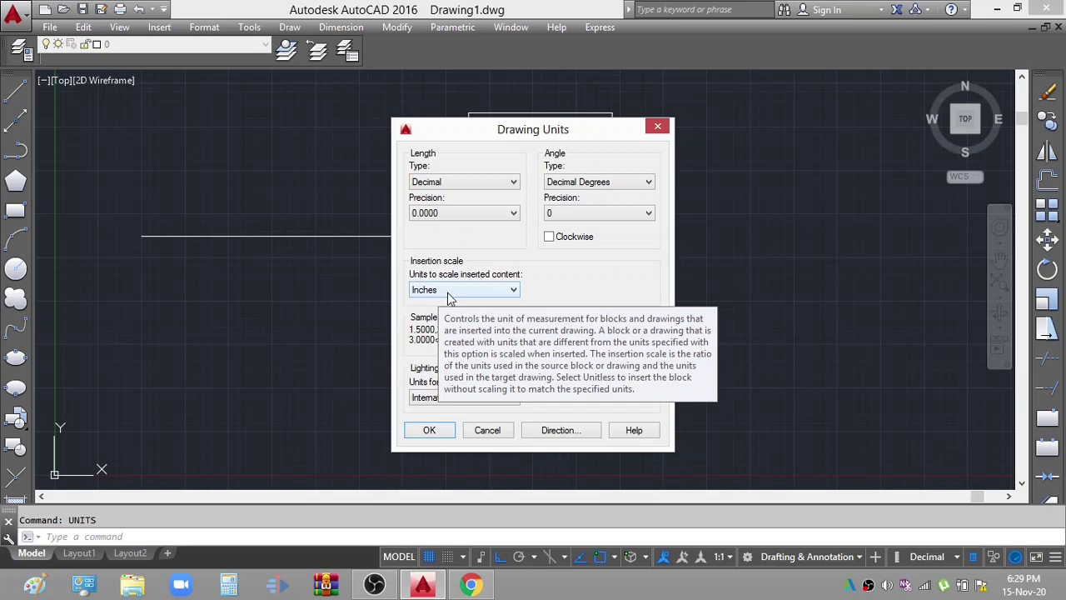
pyautogui.click(511, 293)
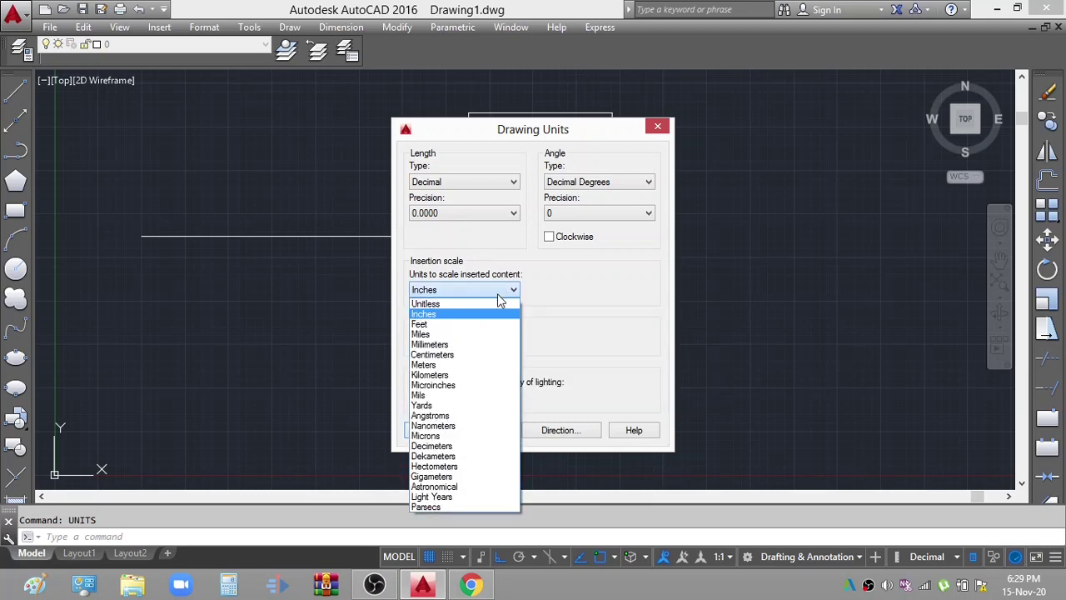
pyautogui.click(463, 345)
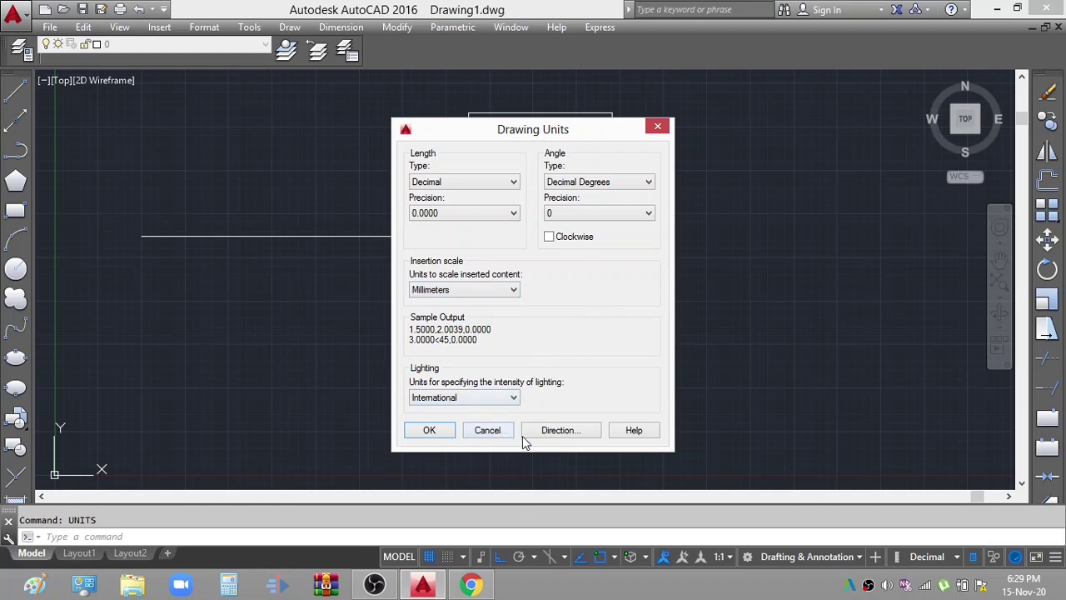
pyautogui.click(429, 429)
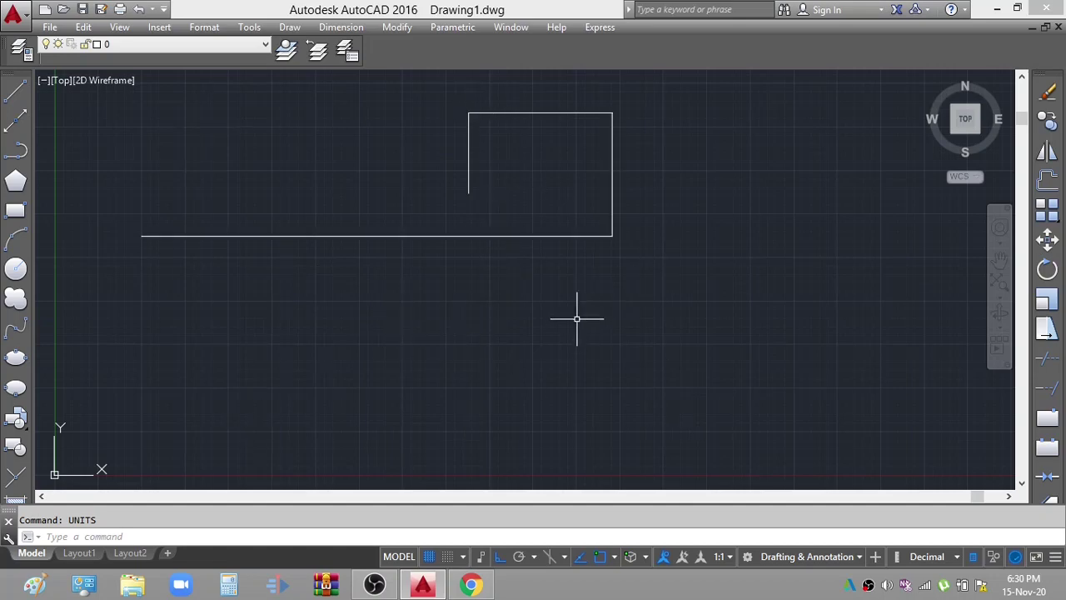
# Set the drawing limits from lower-left 0,0 to upper-right 297,210
pyautogui.write('L')
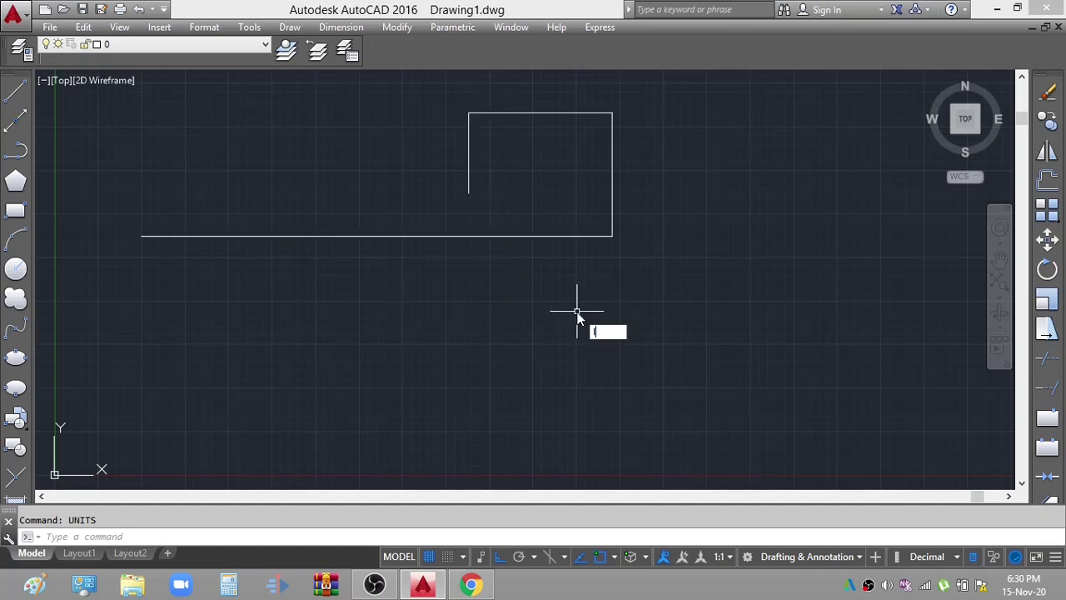
pyautogui.write('IMIT')
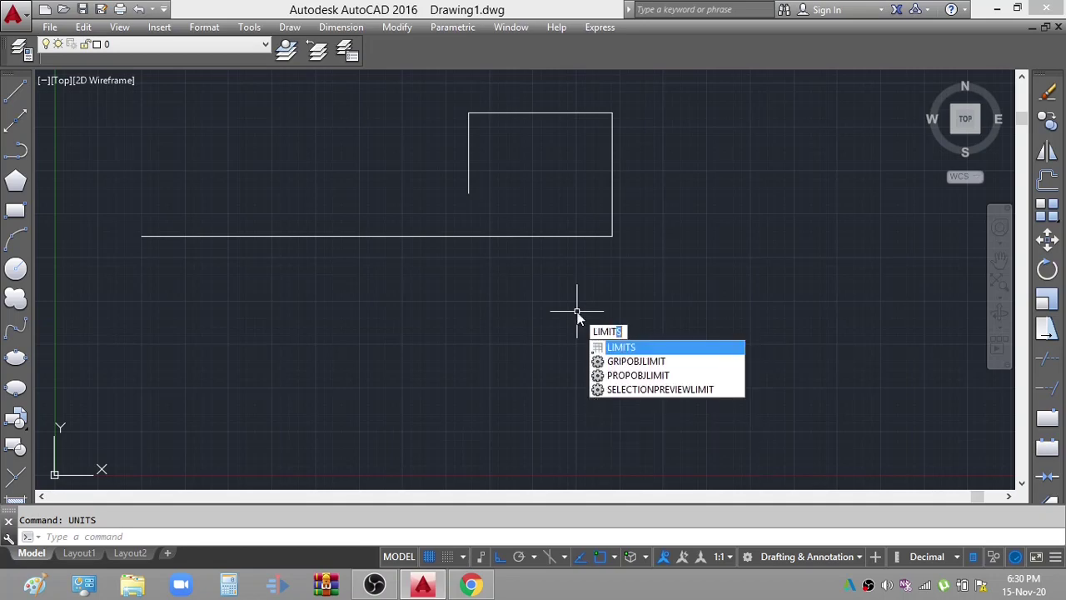
pyautogui.write('S')
pyautogui.press('Return')
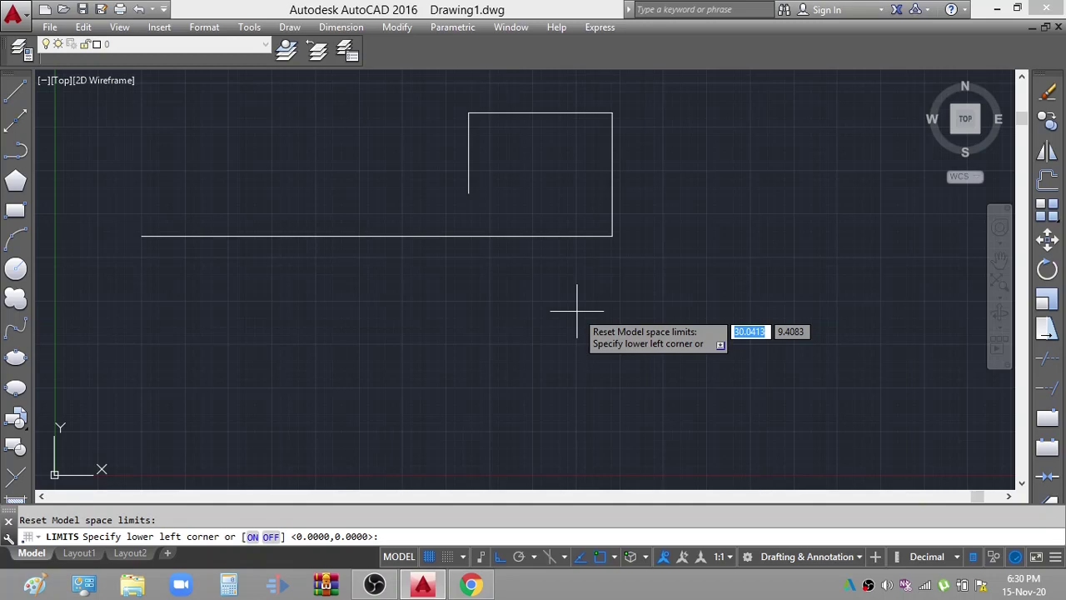
pyautogui.write('0')
pyautogui.press('Tab')
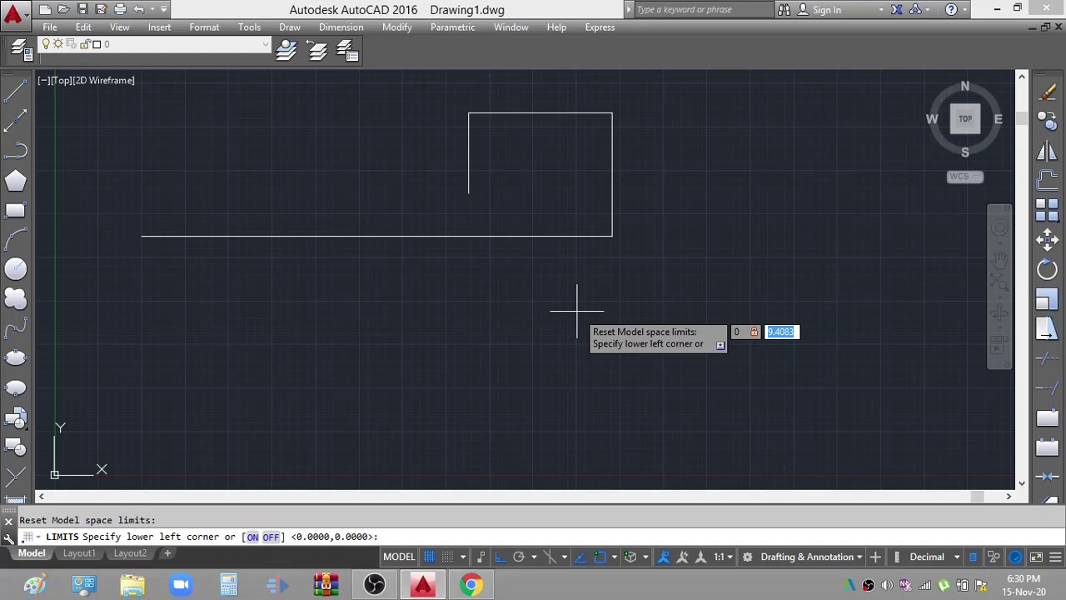
pyautogui.write('0')
pyautogui.press('Return')
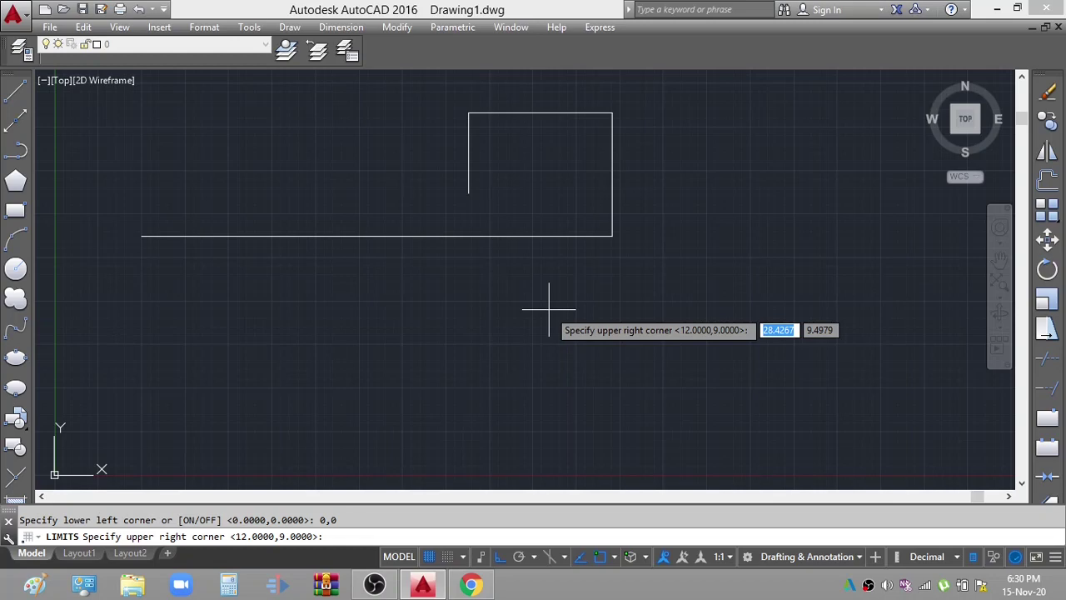
pyautogui.write('2')
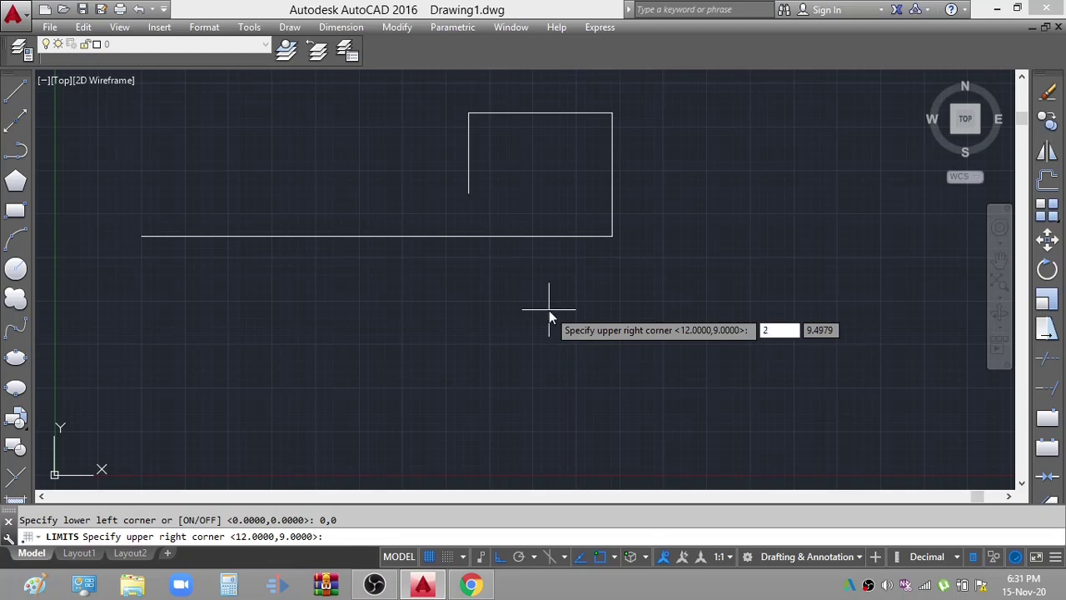
pyautogui.write('9')
pyautogui.write('7')
pyautogui.press('Tab')
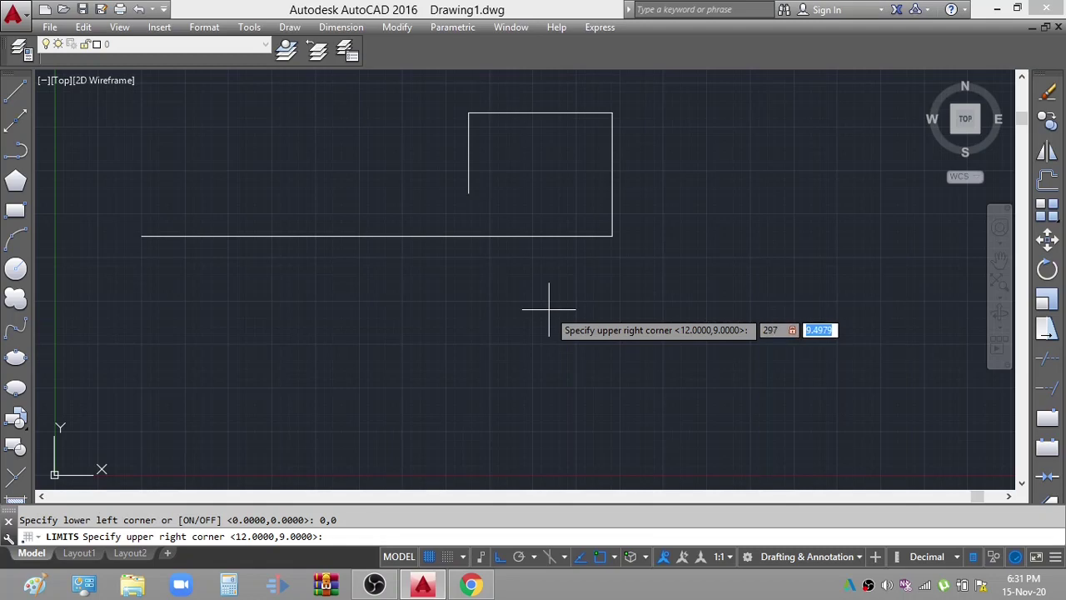
pyautogui.write('21')
pyautogui.write('0')
pyautogui.press('Return')
# Run LIMITS again, entering 0,0 and 297,210 as the A4 sheet corners
pyautogui.write('limit')
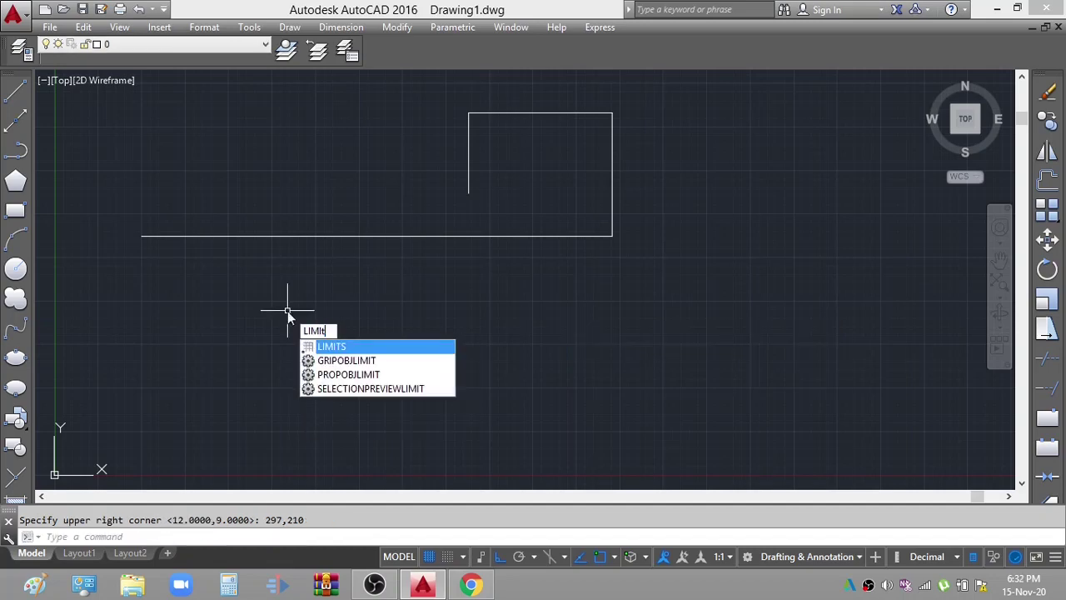
pyautogui.write('s')
pyautogui.press('Return')
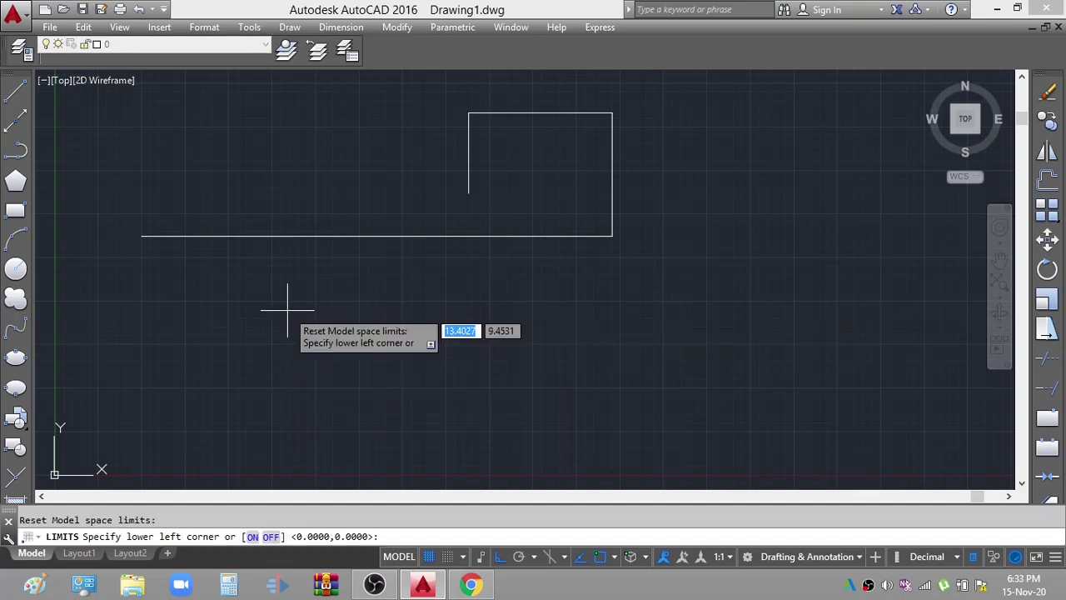
pyautogui.write('0')
pyautogui.press('Tab')
pyautogui.write('0')
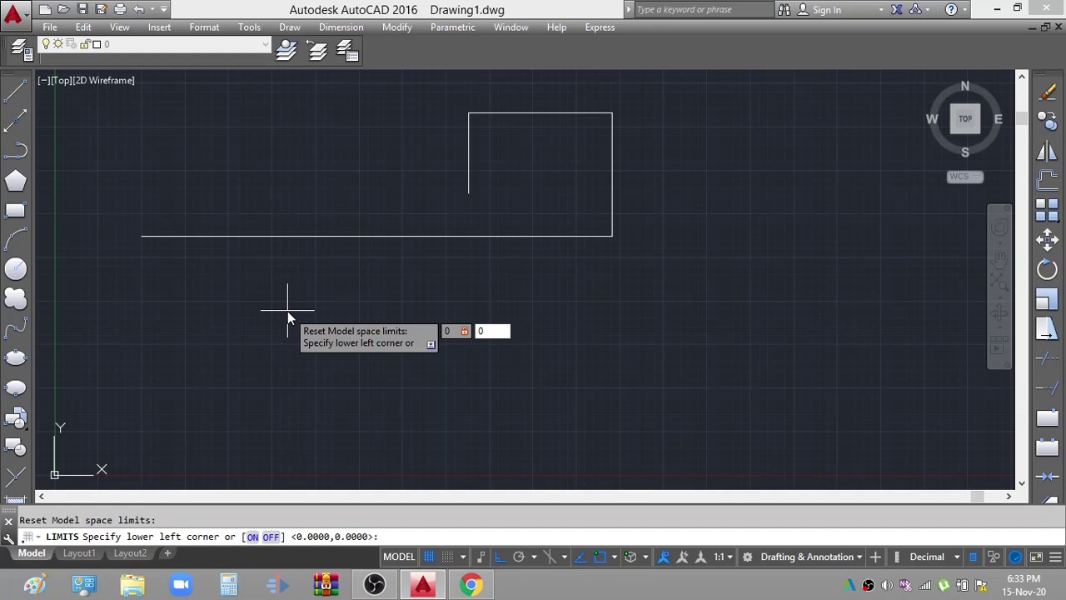
pyautogui.press('Return')
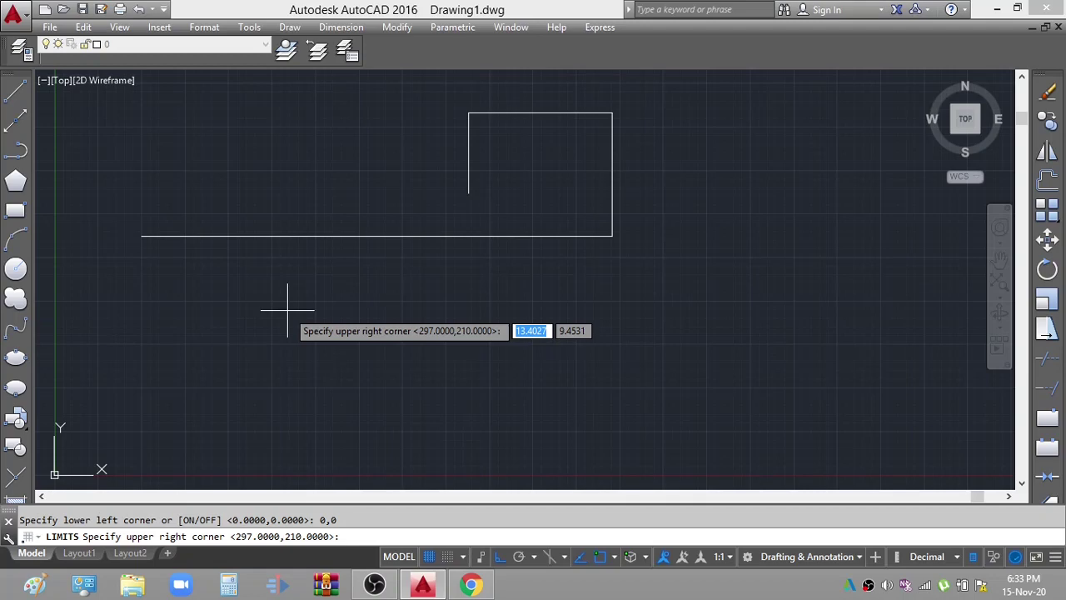
pyautogui.write('2')
pyautogui.write('97')
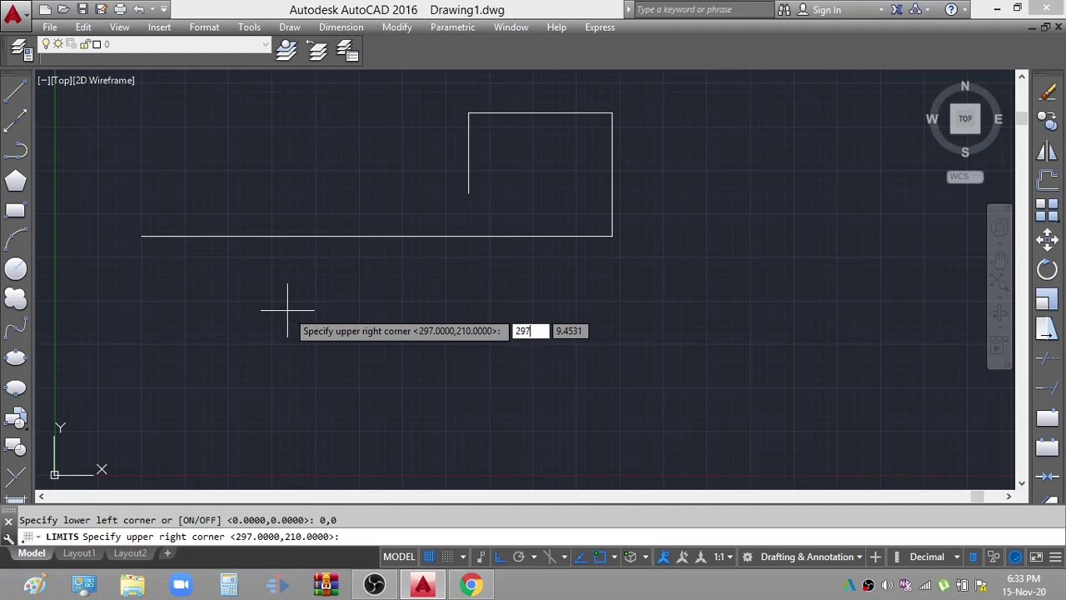
pyautogui.press('Tab')
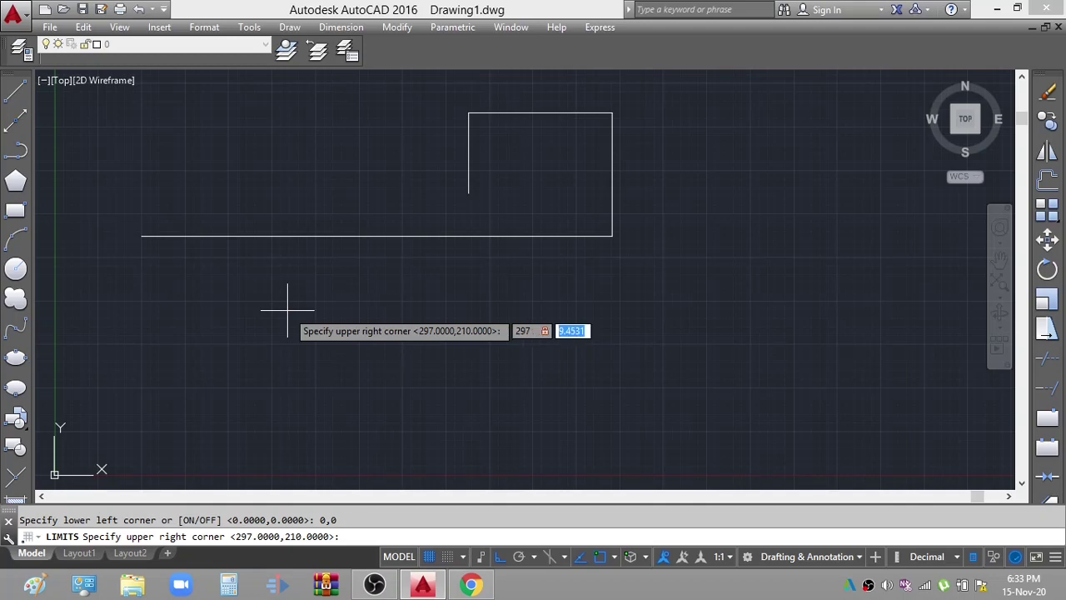
pyautogui.write('21')
pyautogui.write('0')
pyautogui.press('Return')
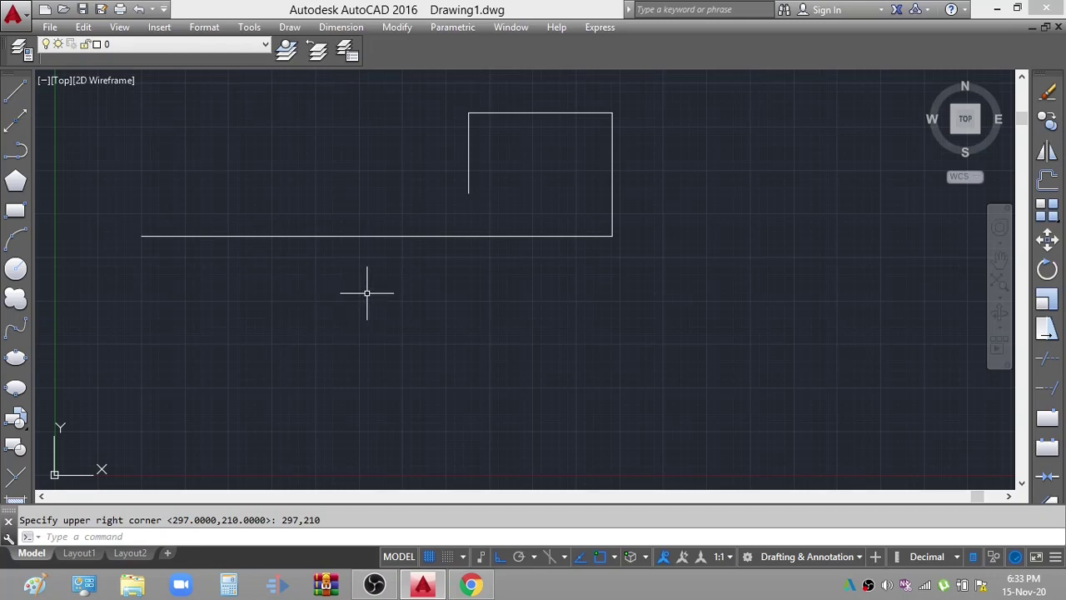
# Draw a separate 25-unit horizontal line below the existing outline
pyautogui.click(15, 91)
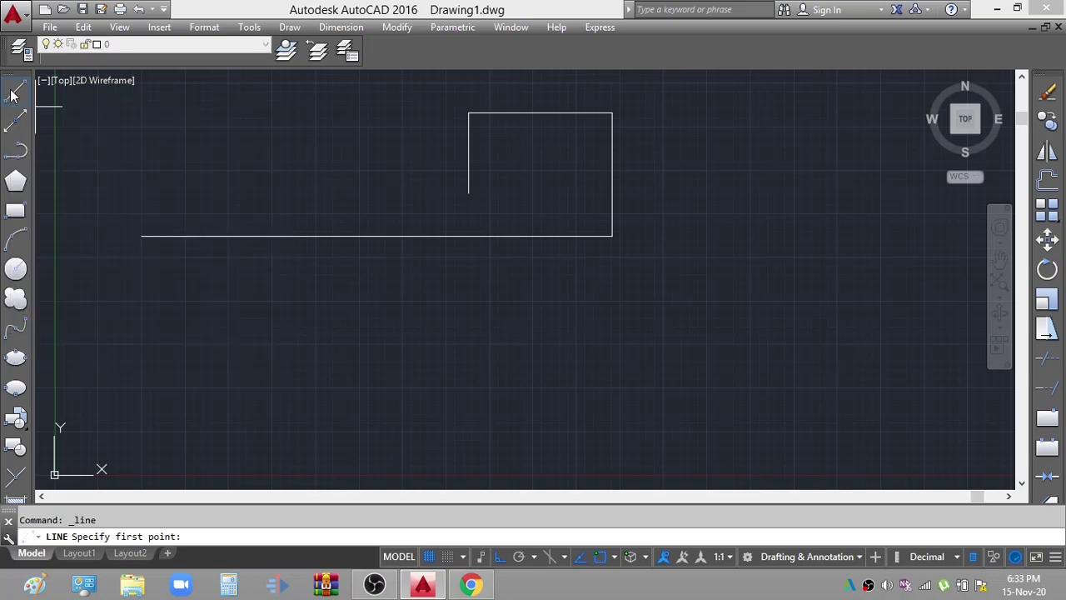
pyautogui.click(153, 331)
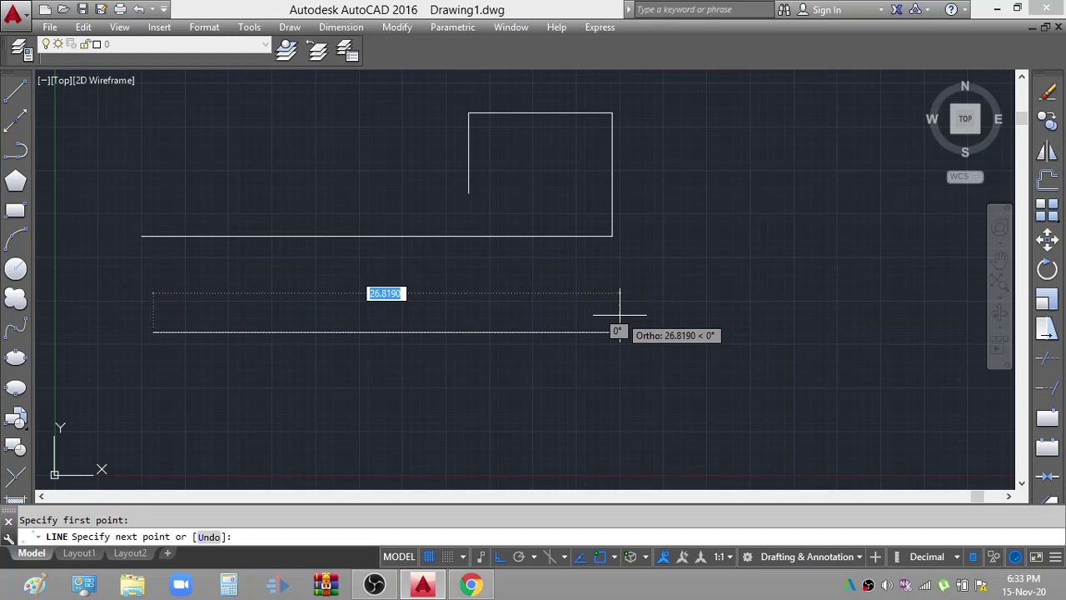
pyautogui.write('25')
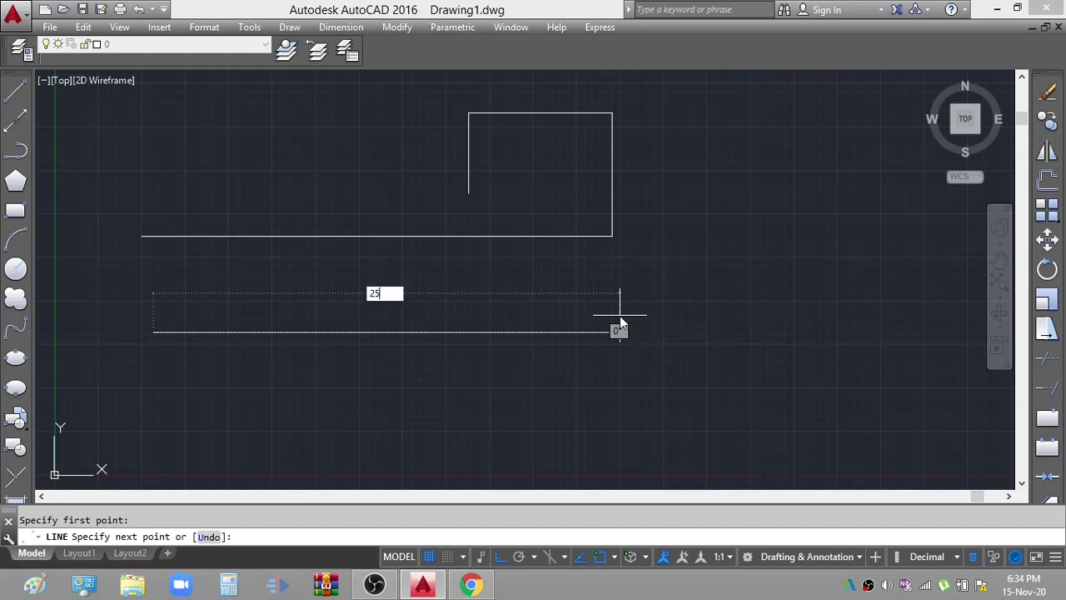
pyautogui.press('Return')
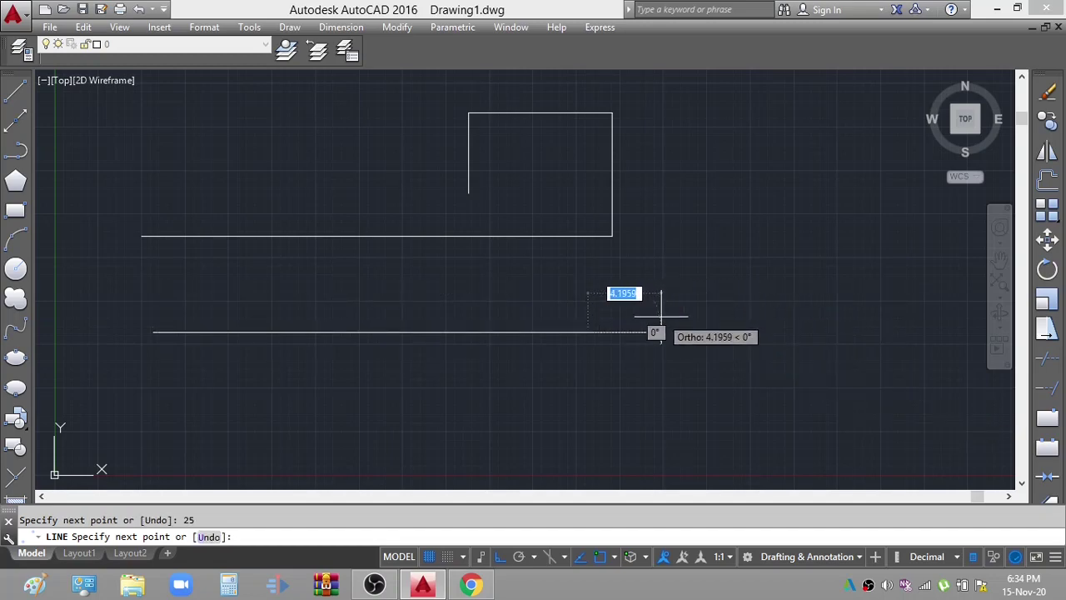
pyautogui.press('Escape')
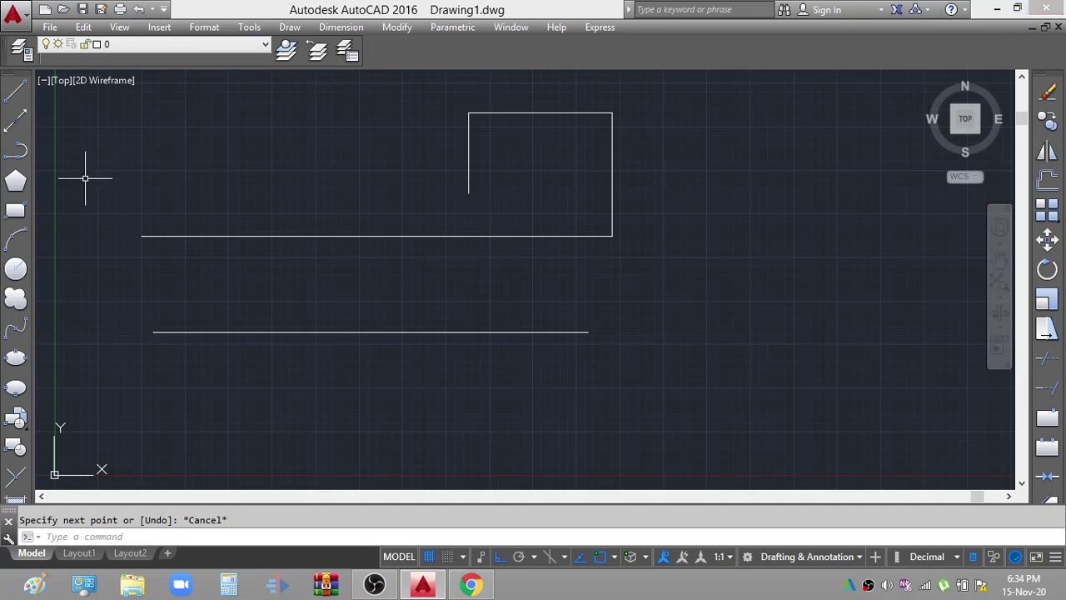
# Draw a 5-unit line straight down from the 25-unit line's right endpoint
pyautogui.click(18, 94)
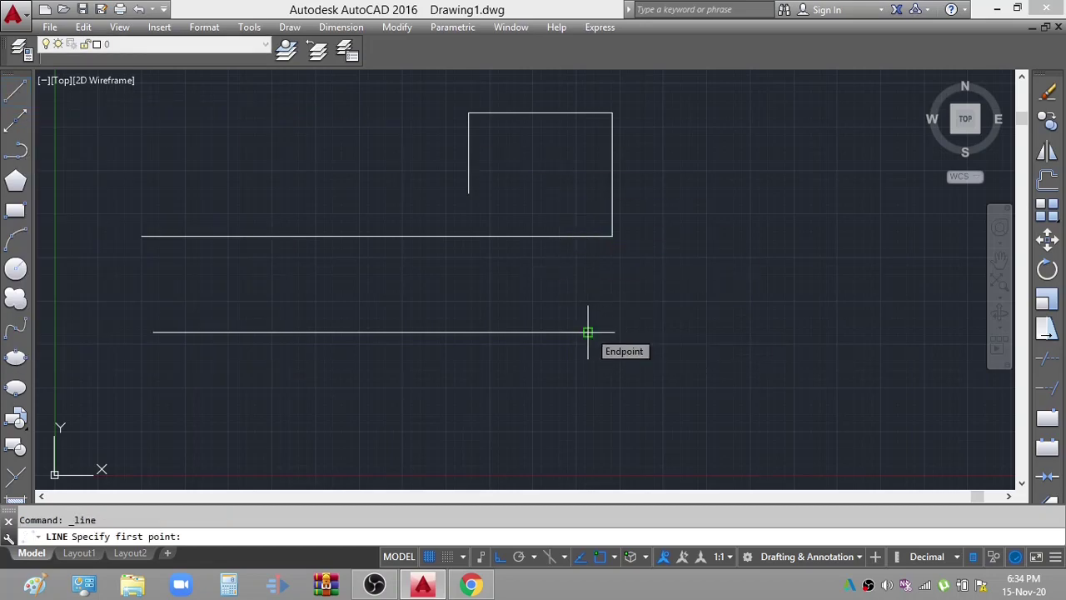
pyautogui.click(588, 332)
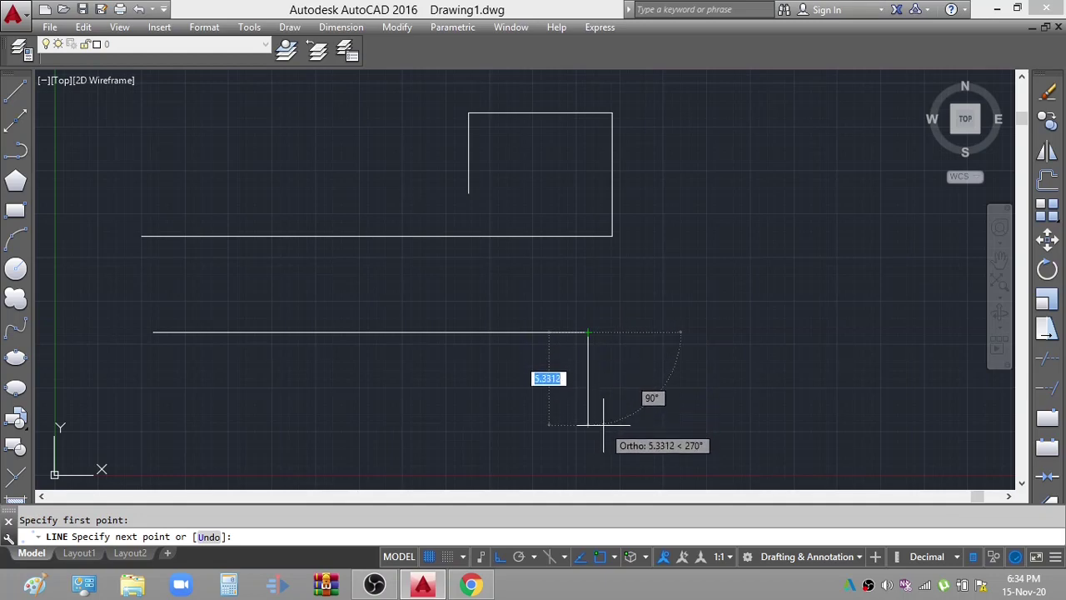
pyautogui.write('5')
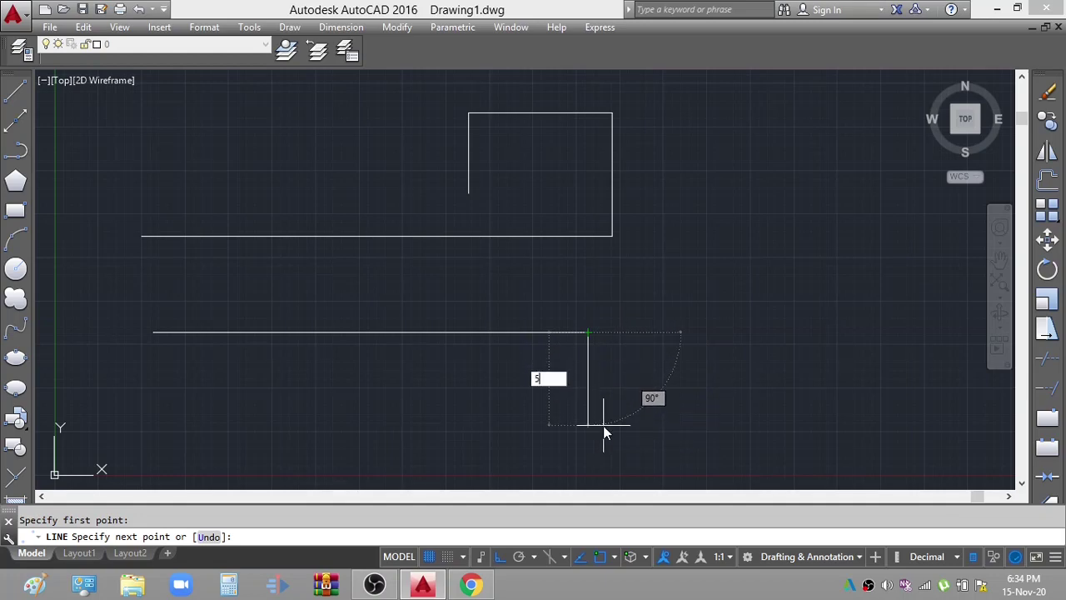
pyautogui.press('Return')
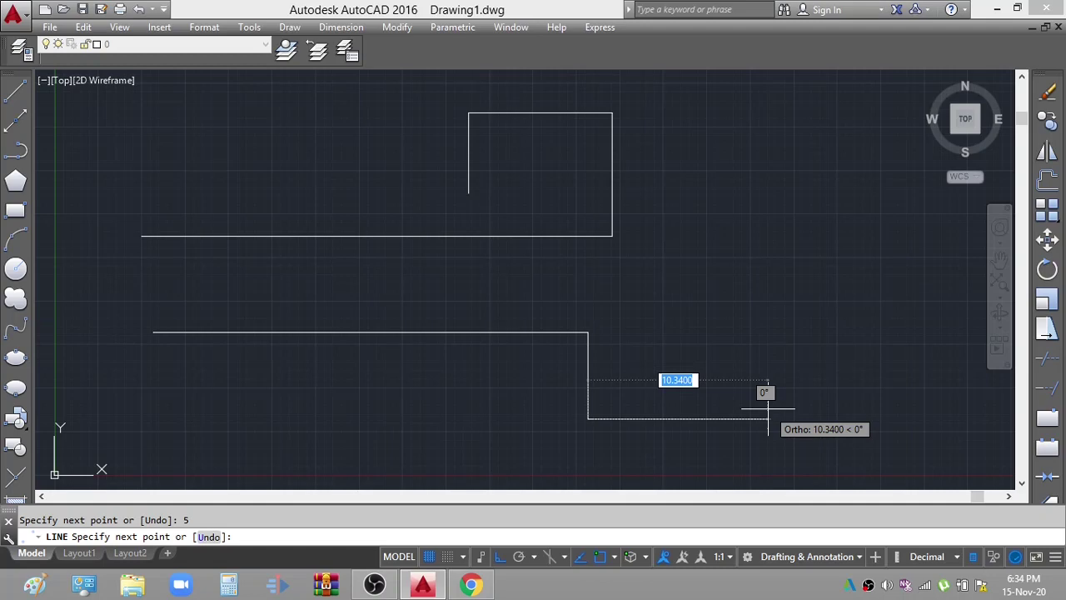
pyautogui.press('Escape')
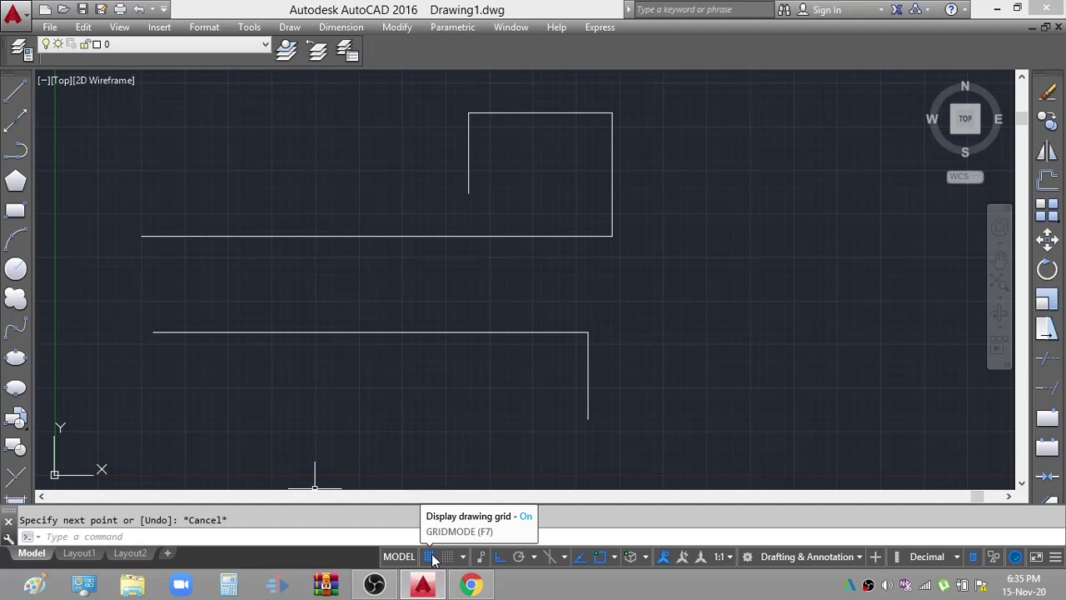
# Toggle the grid off and back on, then show the snap mode choices
pyautogui.click(430, 556)
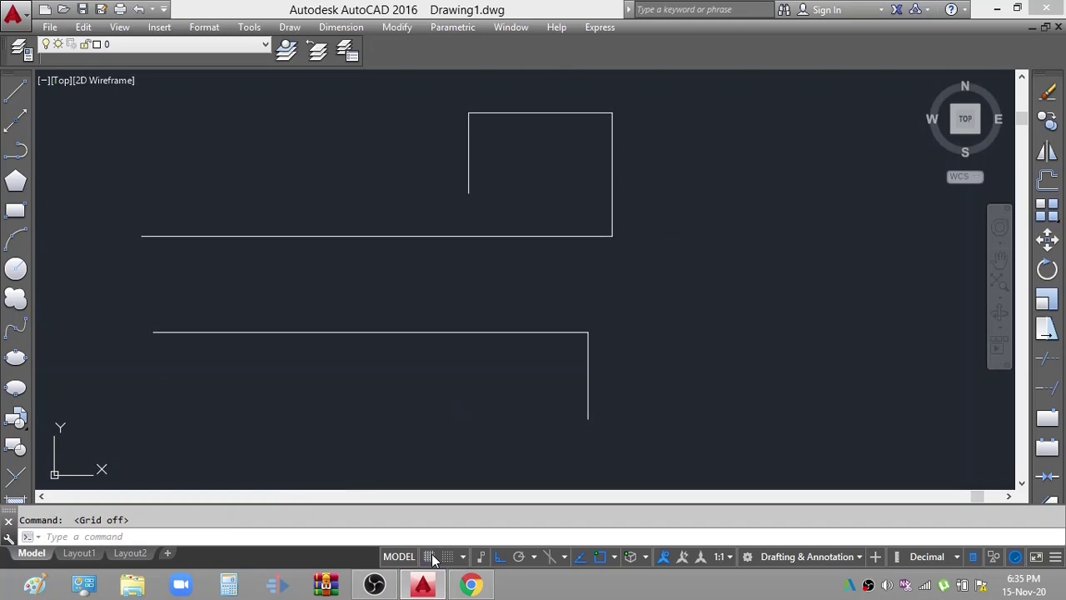
pyautogui.click(430, 556)
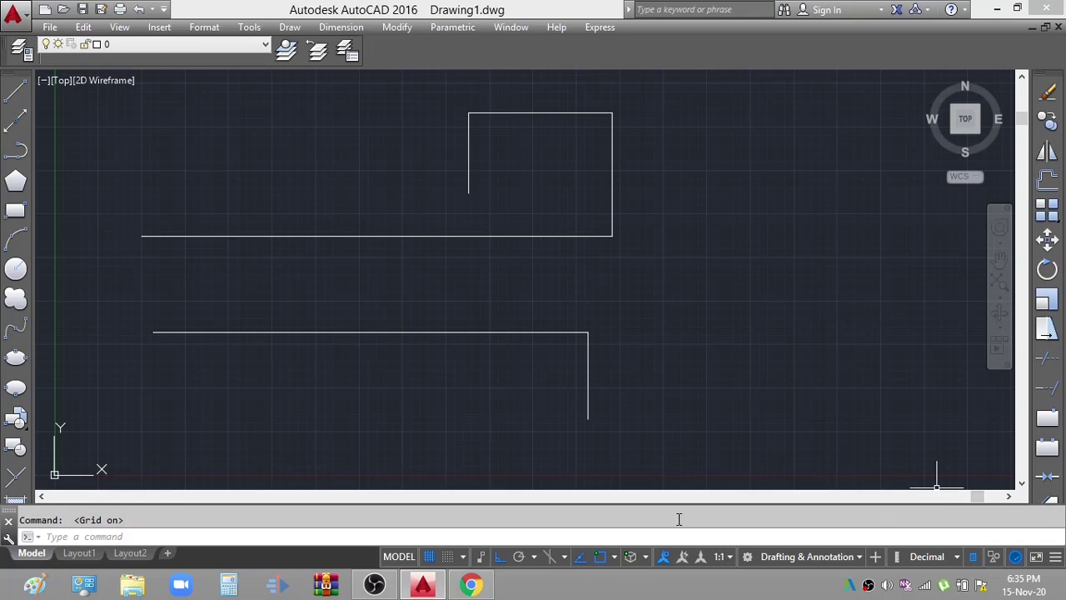
pyautogui.click(463, 557)
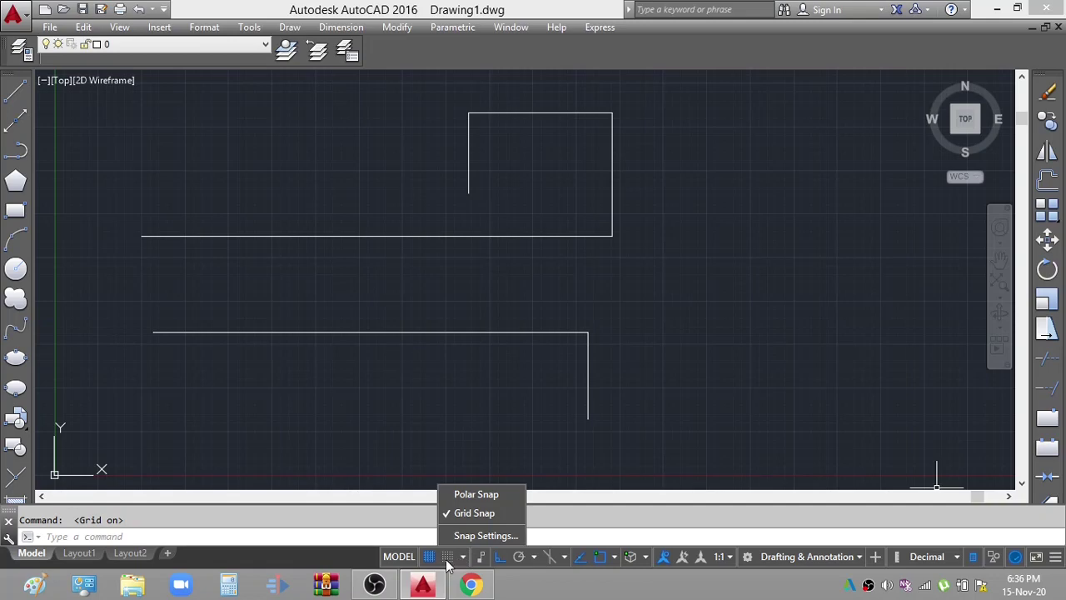
# Review the Object Snap and 3D Object Snap settings in Drafting Settings without changes
pyautogui.click(477, 536)
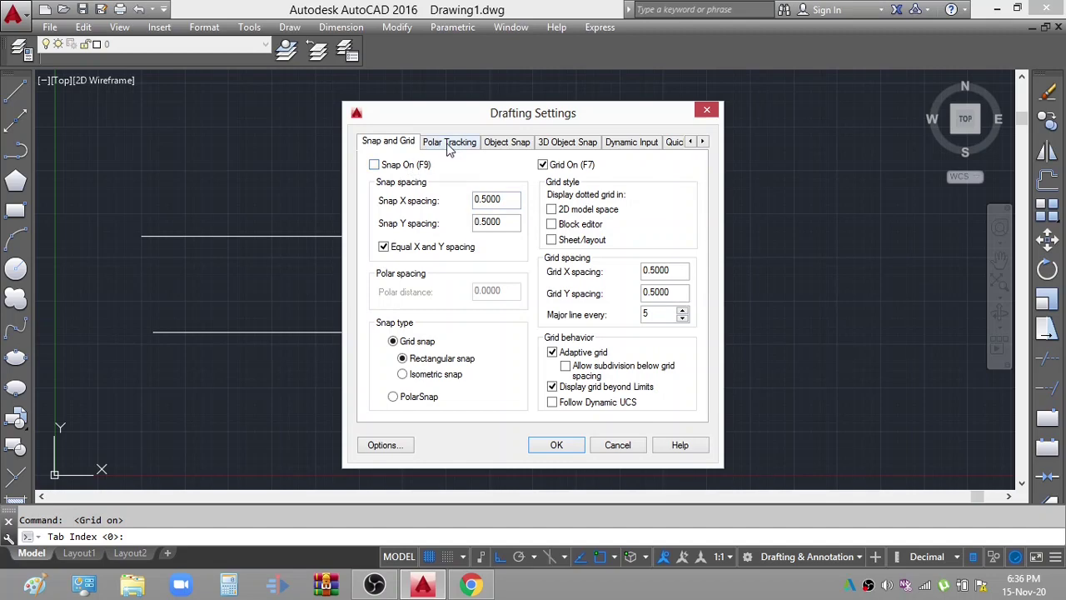
pyautogui.click(498, 143)
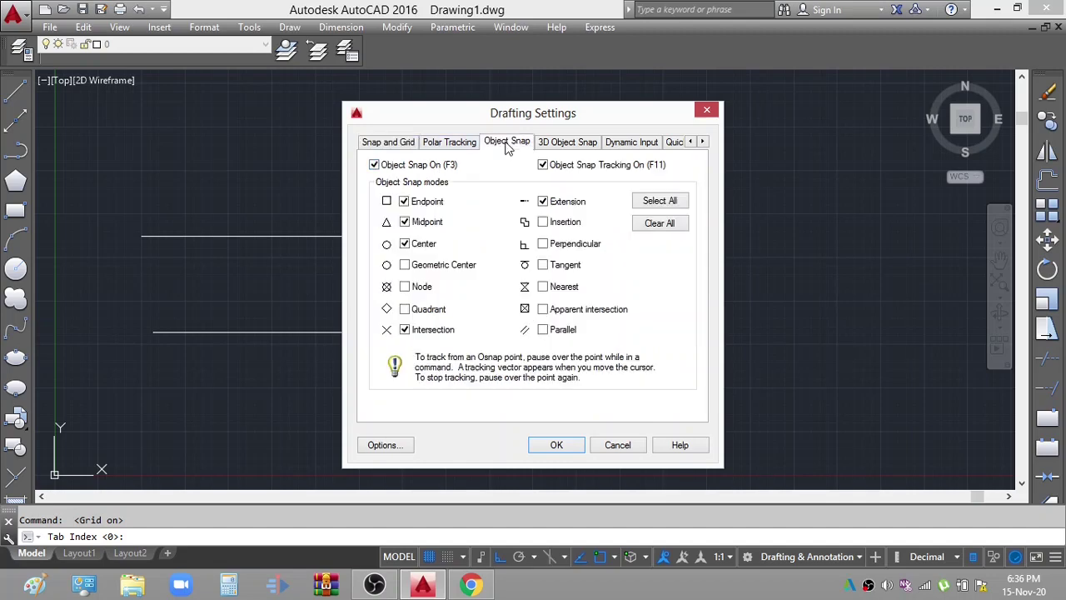
pyautogui.click(568, 148)
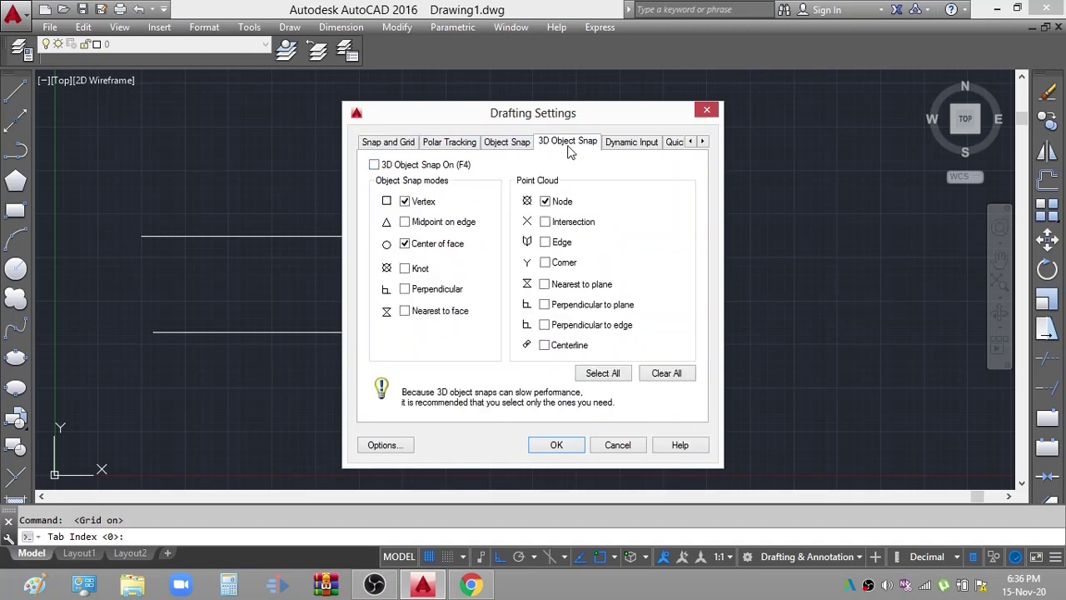
pyautogui.click(707, 110)
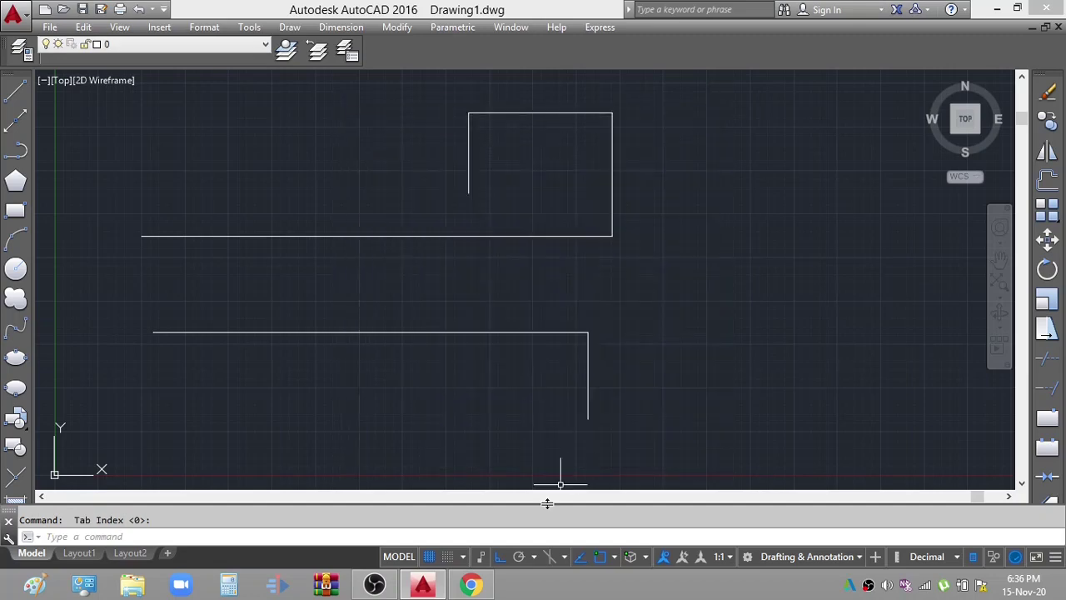
# Open the grid settings from the Grid button's menu and close them unchanged
pyautogui.rightClick(431, 557)
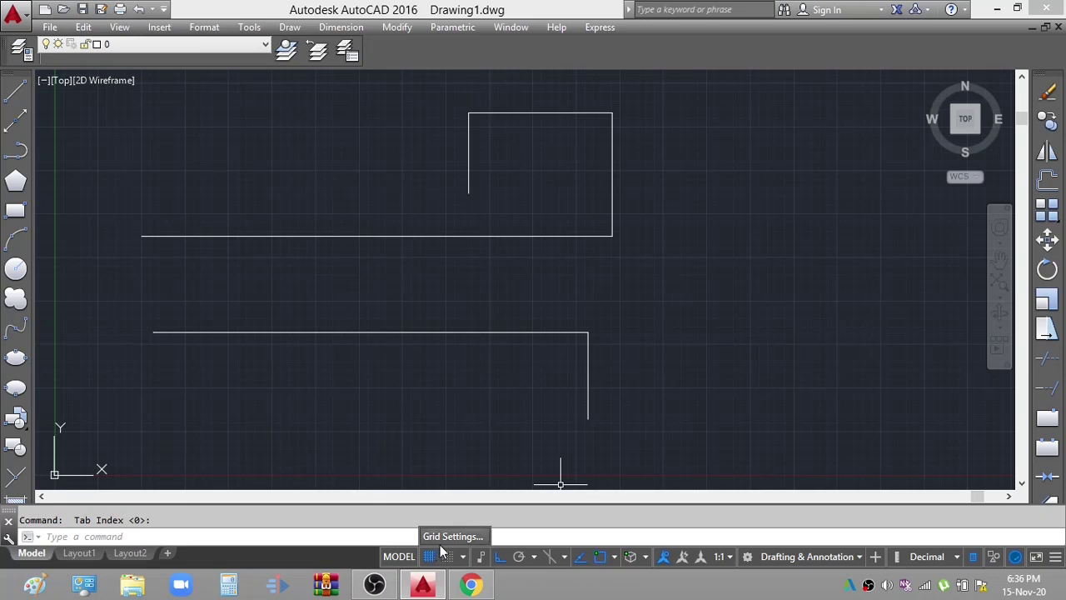
pyautogui.click(448, 539)
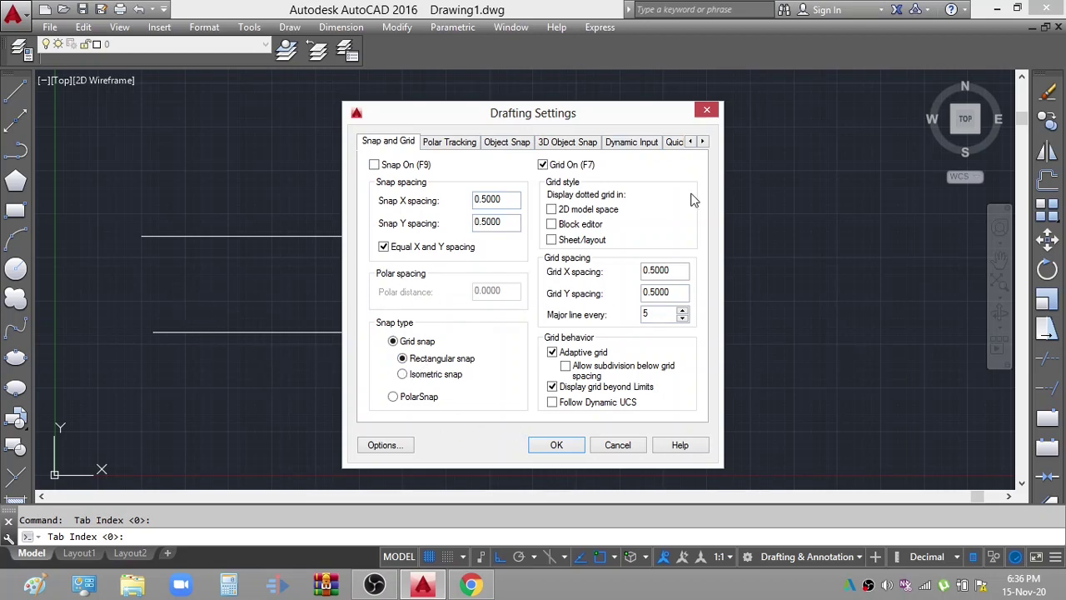
pyautogui.click(707, 110)
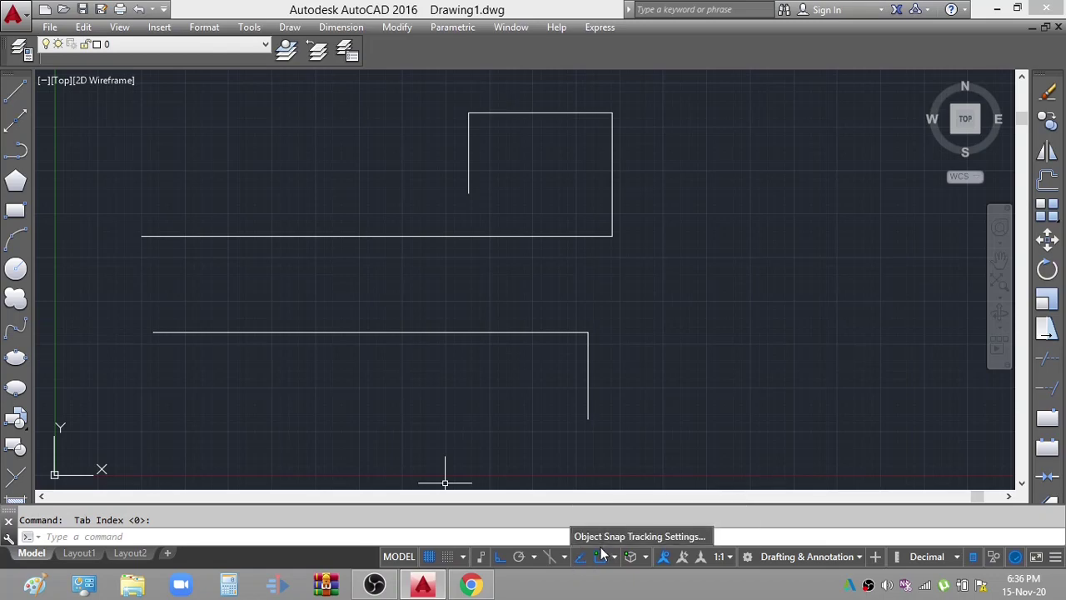
pyautogui.click(613, 557)
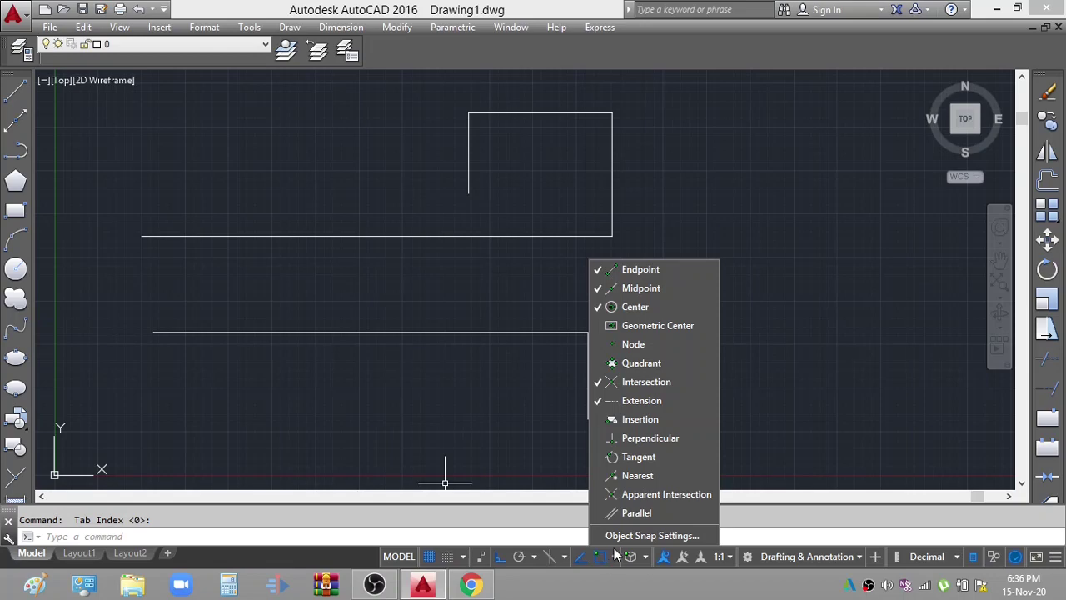
pyautogui.click(652, 536)
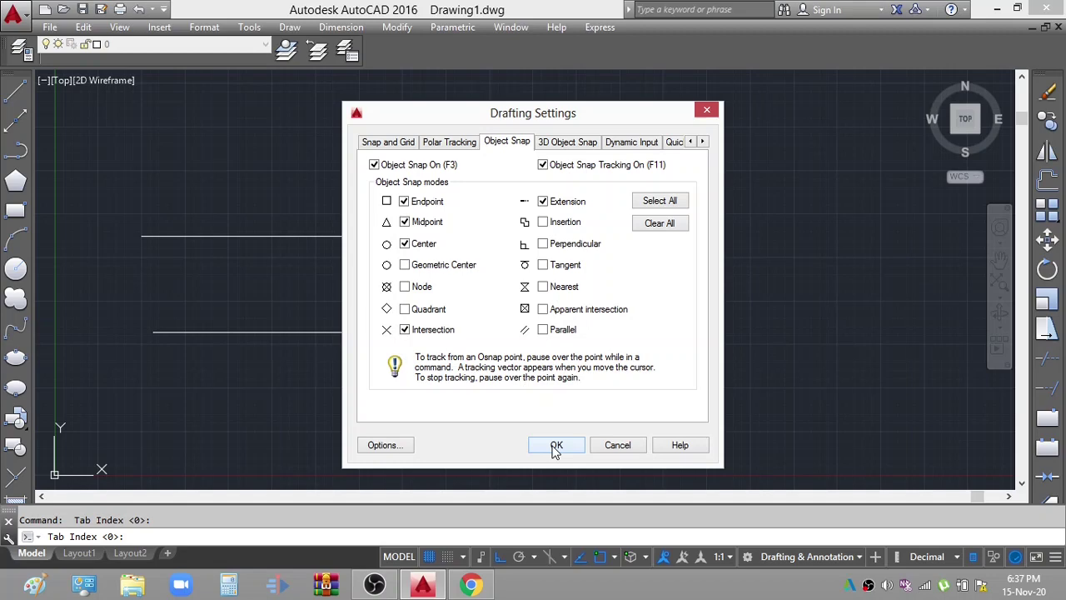
pyautogui.click(555, 447)
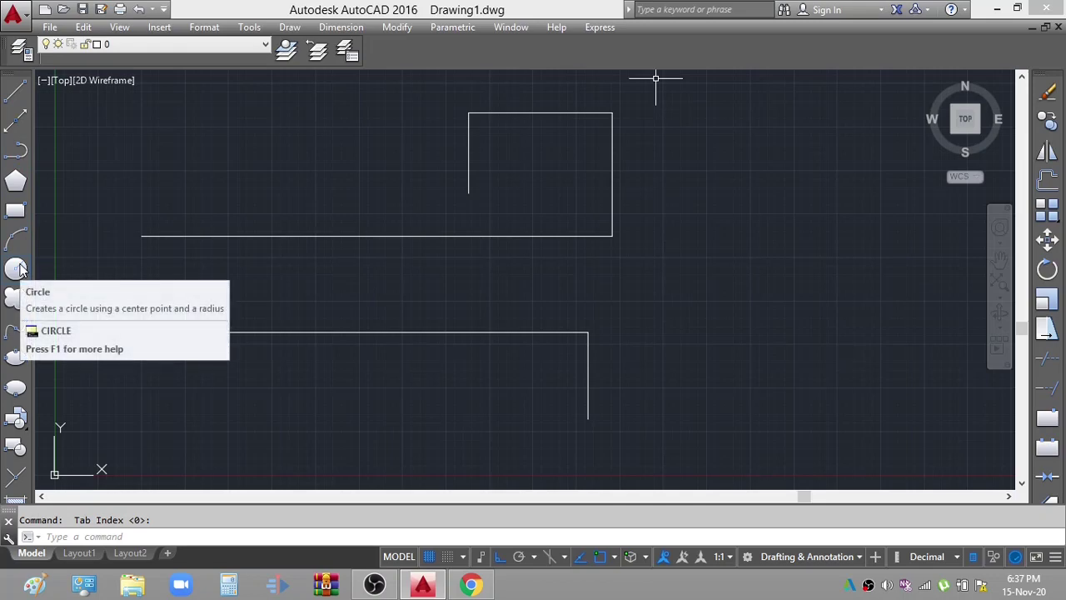
# Draw a circle of radius 5 centred on the lower horizontal line's midpoint
pyautogui.click(16, 268)
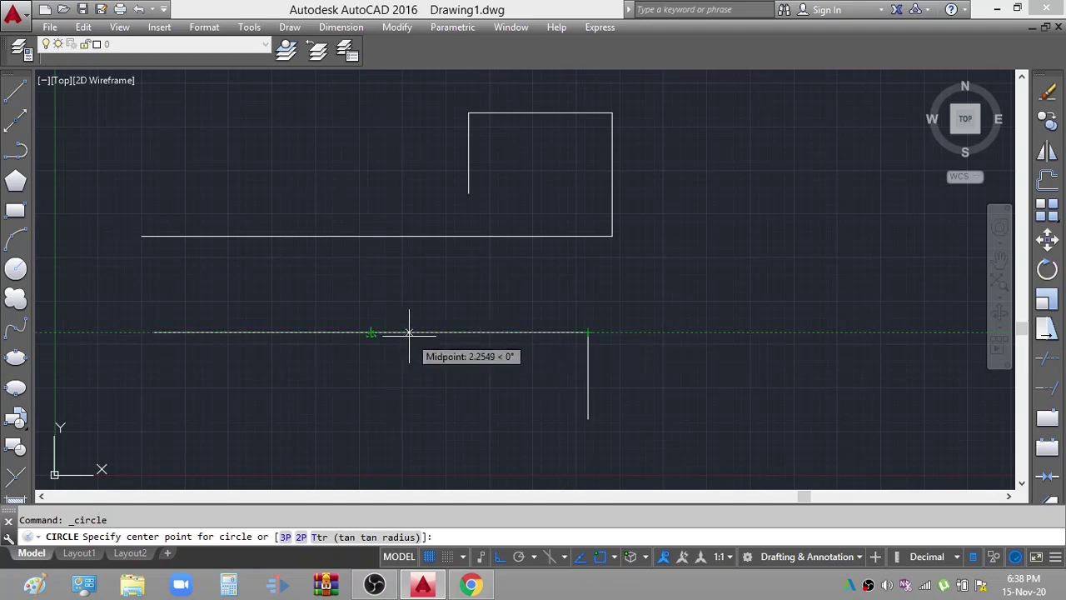
pyautogui.click(370, 333)
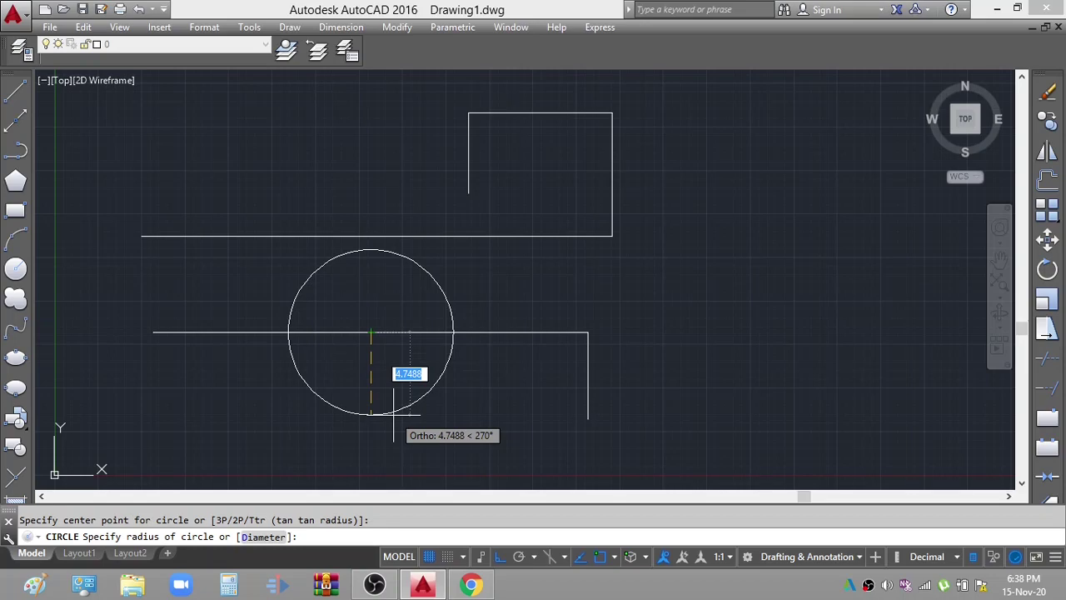
pyautogui.write('5')
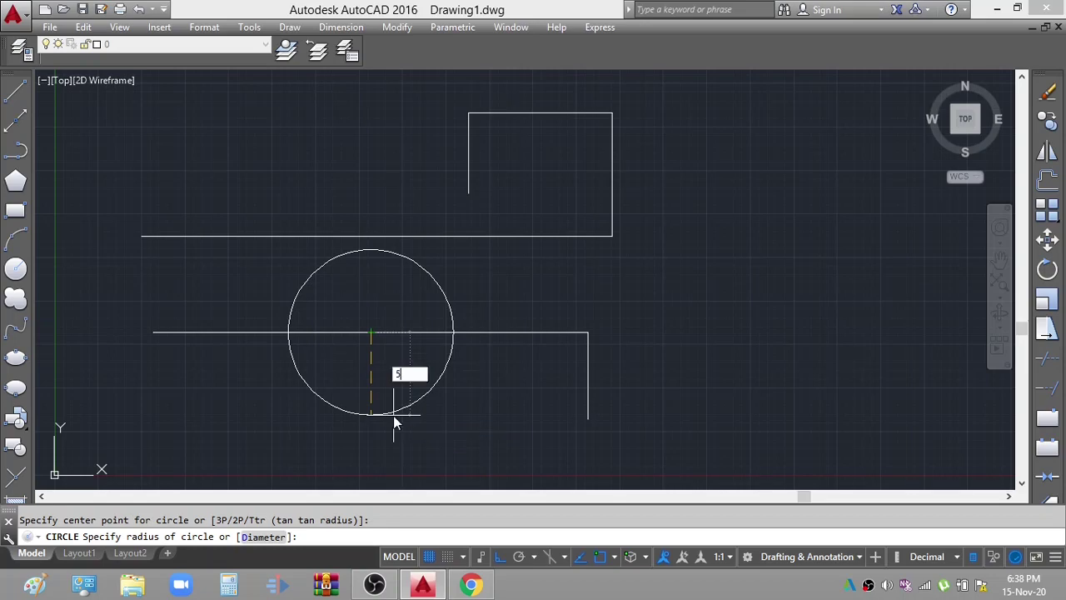
pyautogui.press('Return')
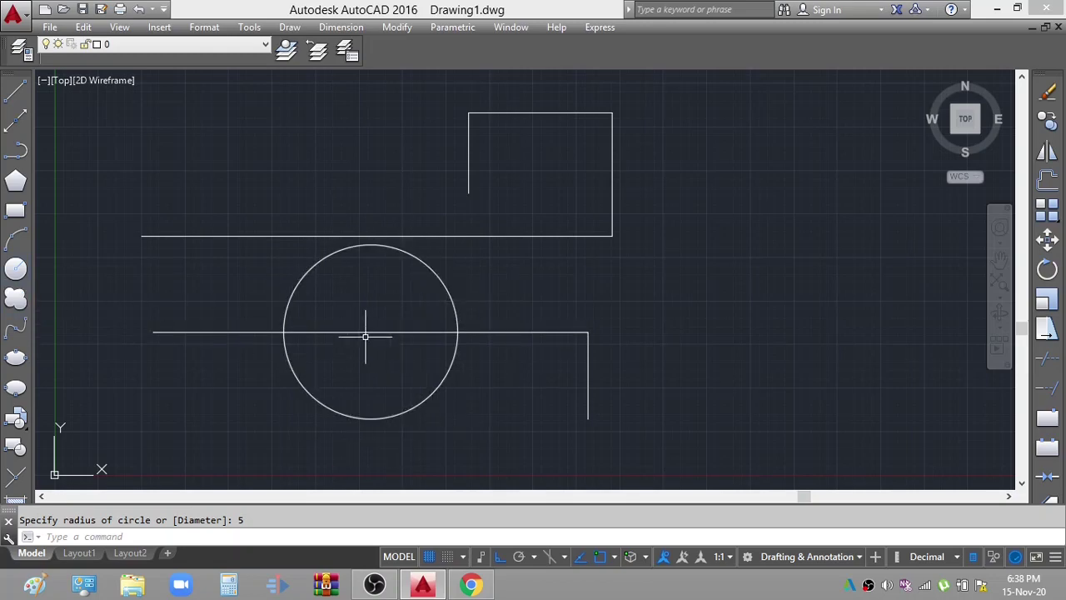
# Select the new circle to check its properties, then clear the selection
pyautogui.click(375, 247)
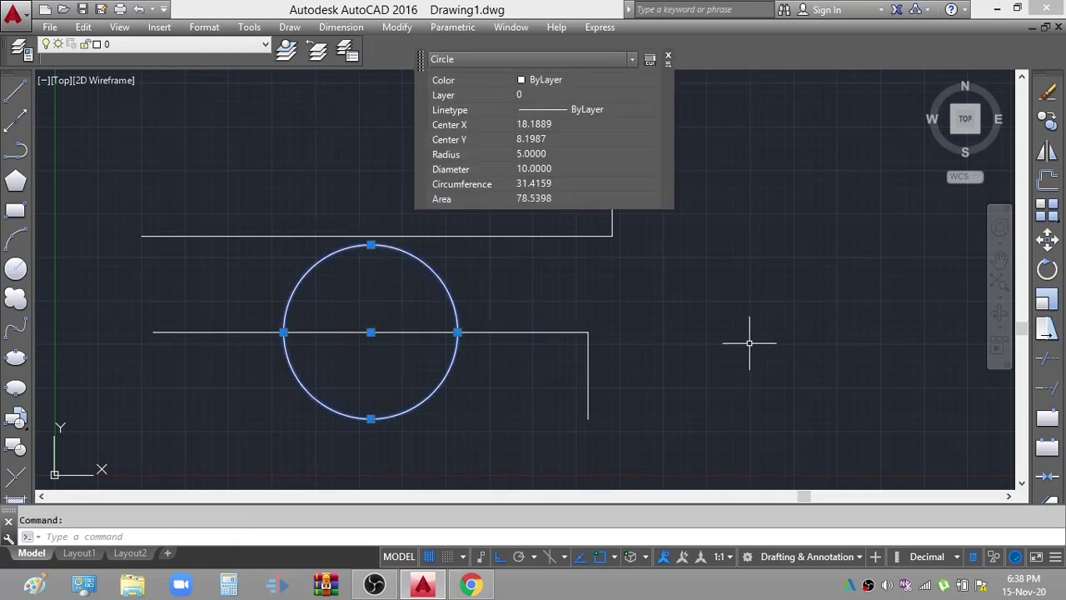
pyautogui.click(533, 270)
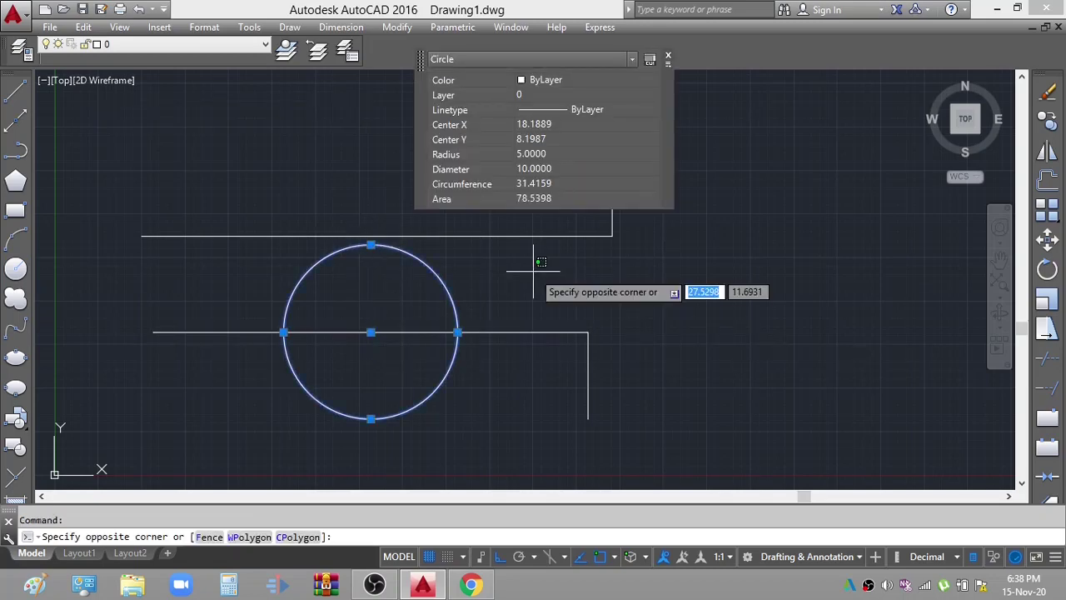
pyautogui.press('Escape')
pyautogui.press('Escape')
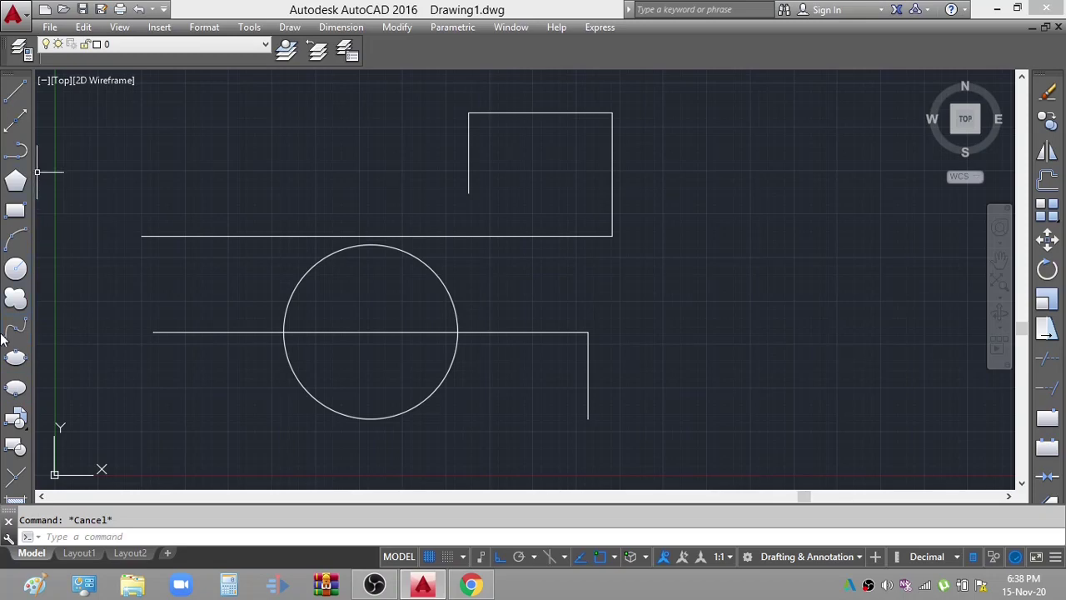
# Add a horizontal construction line cutting through the upper open box outline
pyautogui.click(20, 123)
pyautogui.click(181, 175)
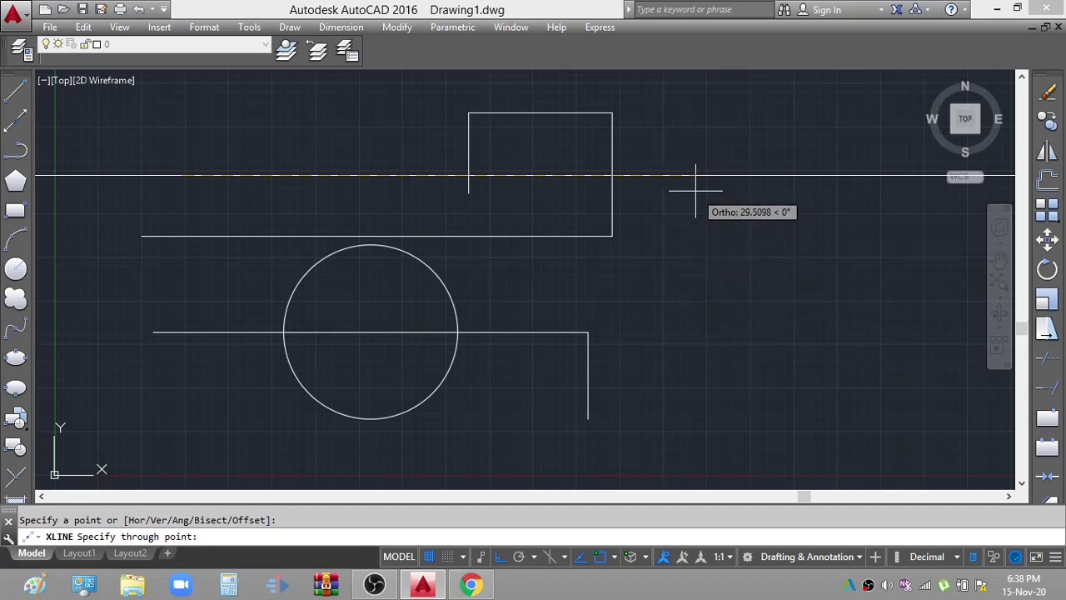
pyautogui.click(693, 178)
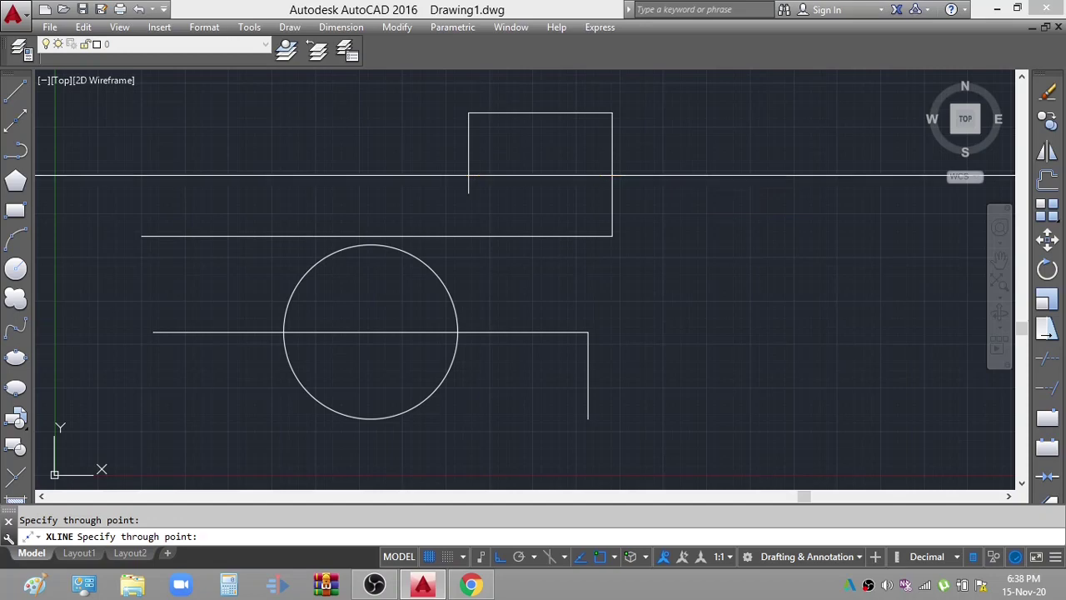
pyautogui.press('Return')
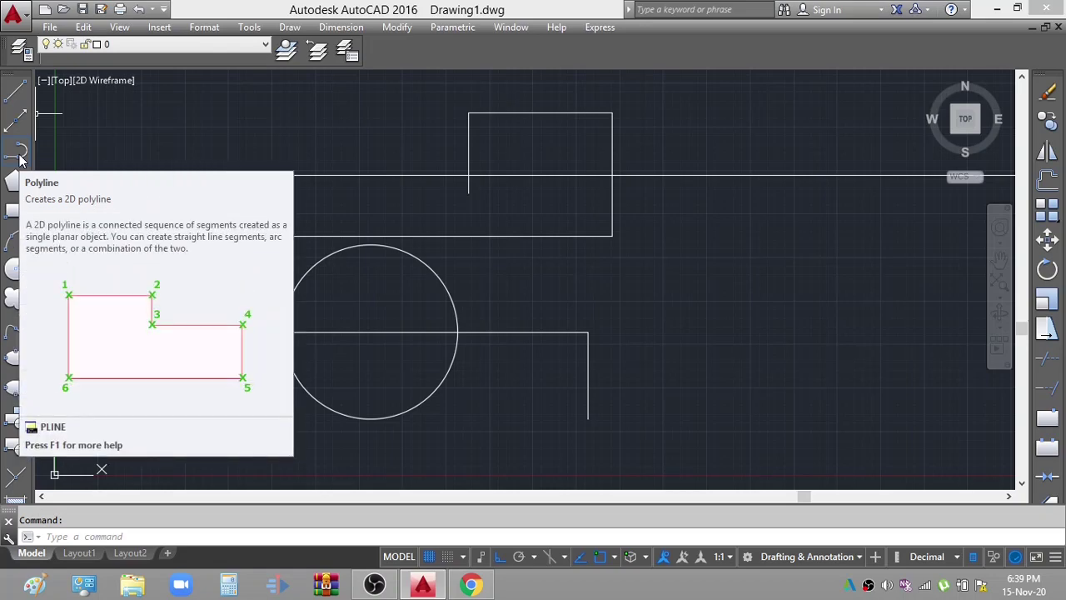
# Draw a polyline right of the circle running across, then down, then across
pyautogui.click(20, 153)
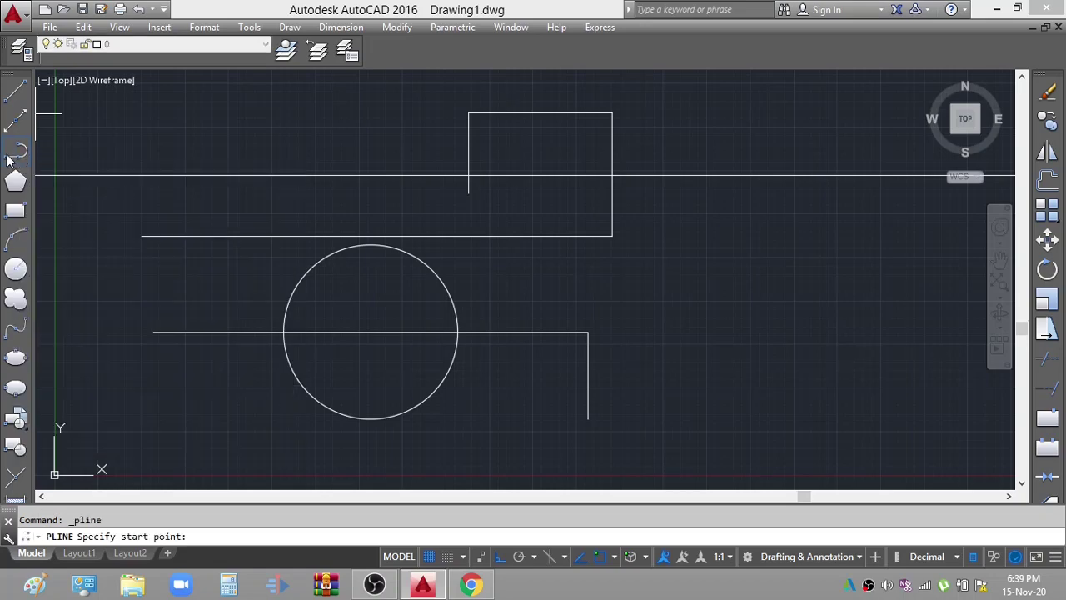
pyautogui.click(504, 279)
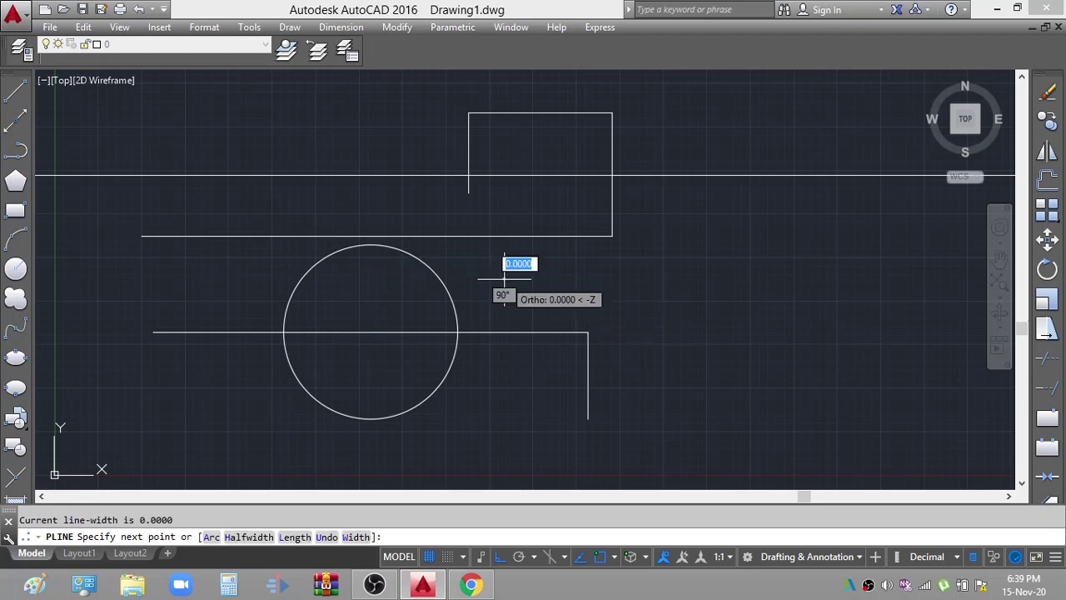
pyautogui.click(760, 279)
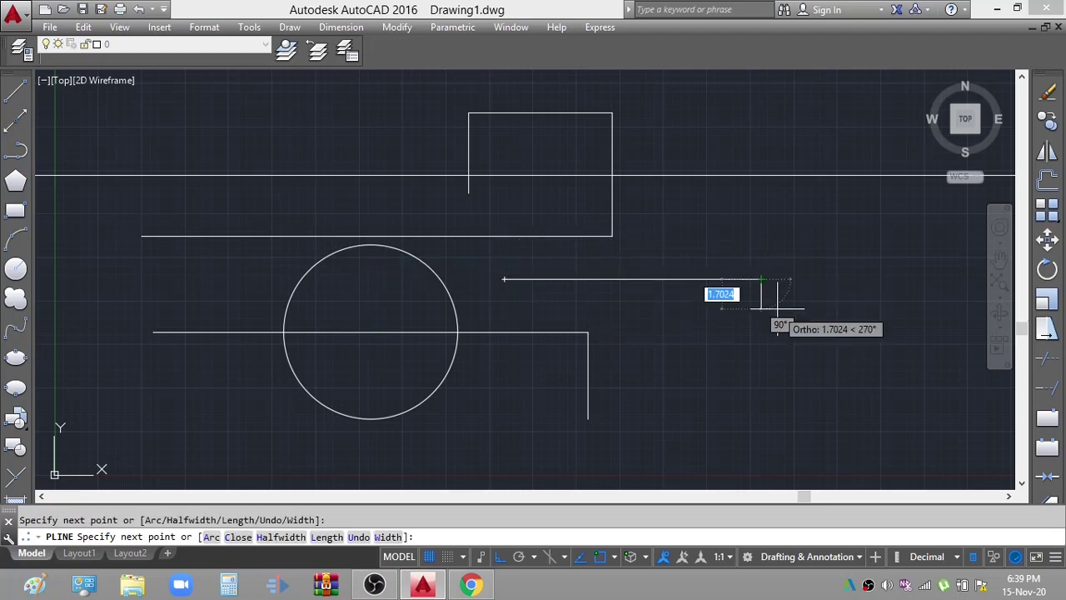
pyautogui.click(761, 388)
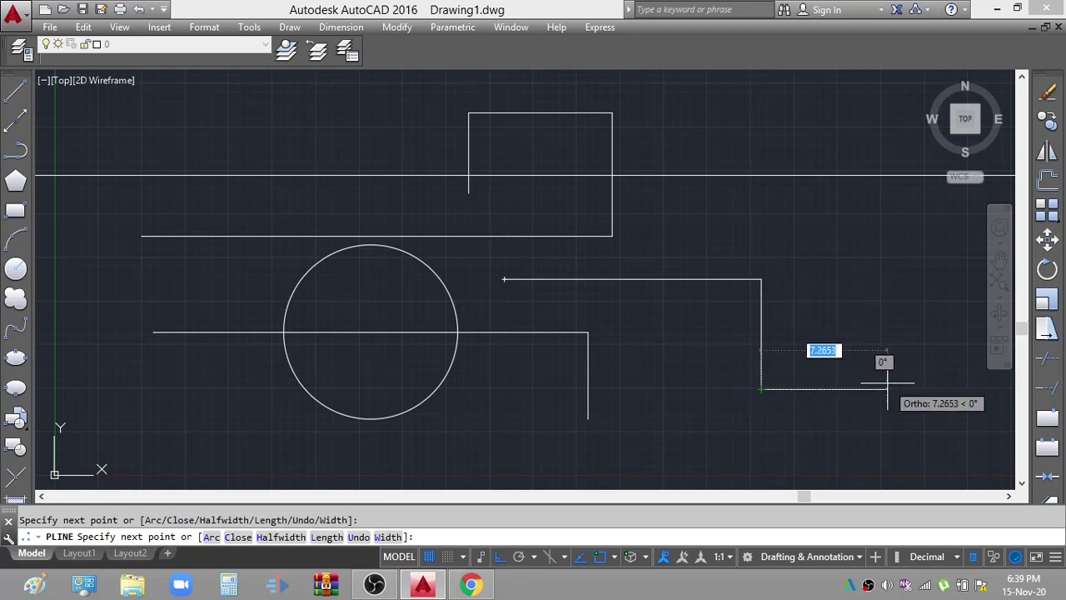
pyautogui.press('Escape')
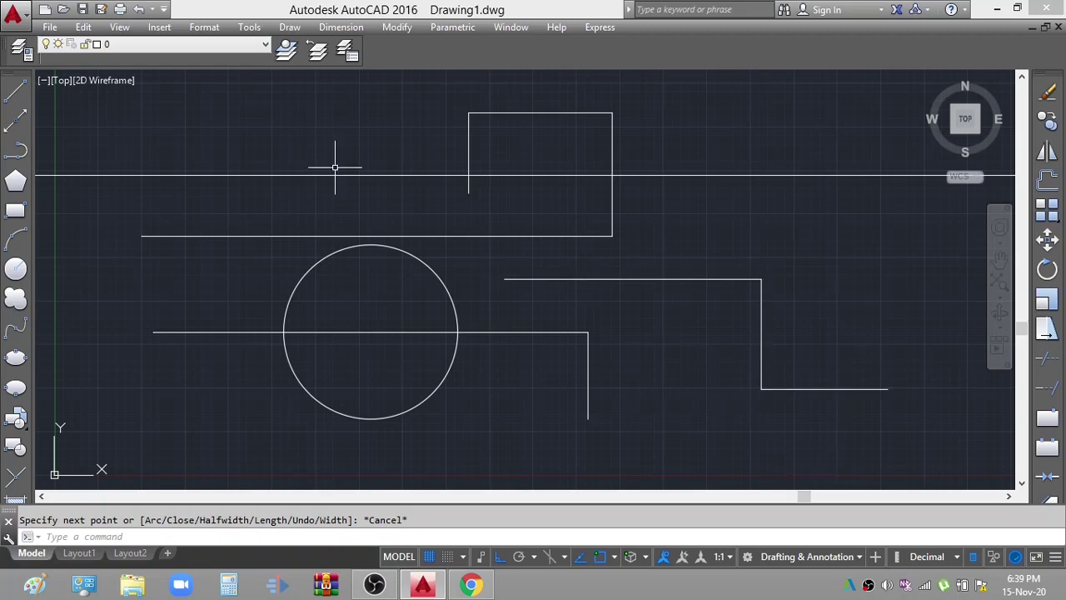
pyautogui.click(661, 279)
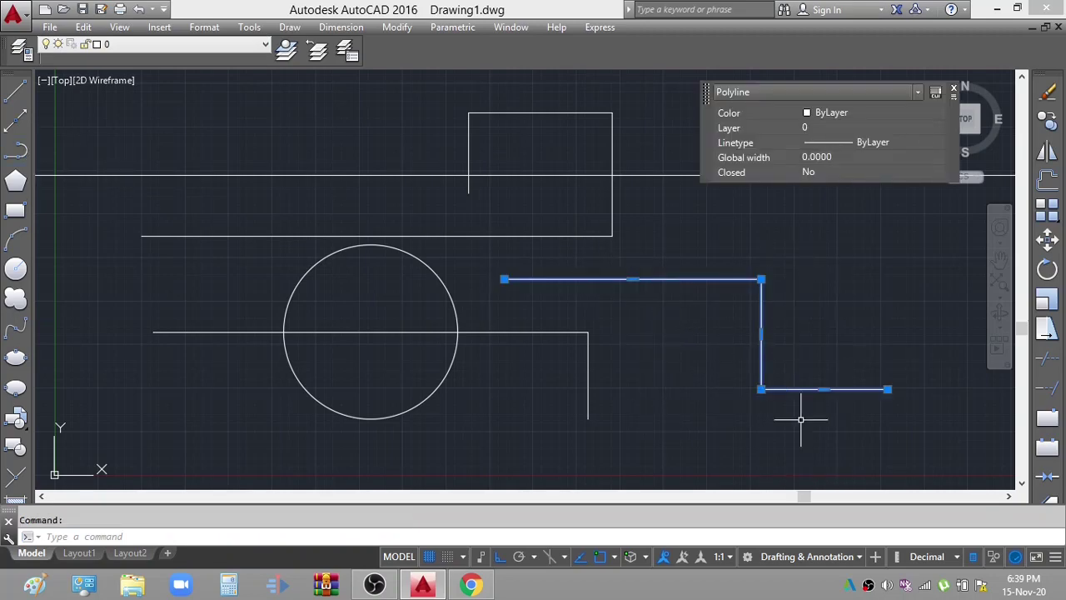
pyautogui.click(717, 376)
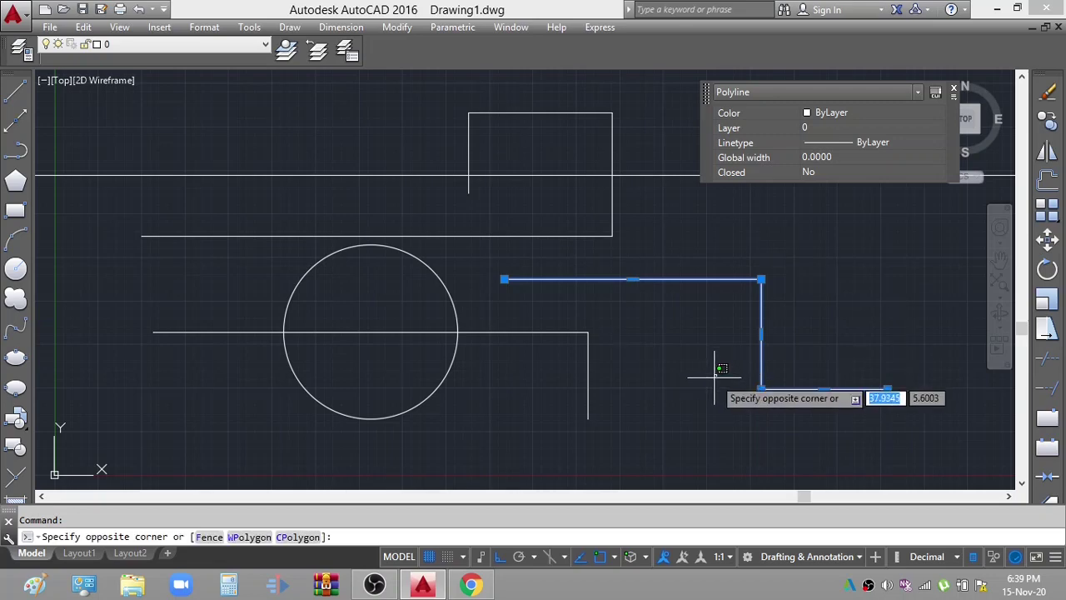
pyautogui.press('Escape')
pyautogui.press('Escape')
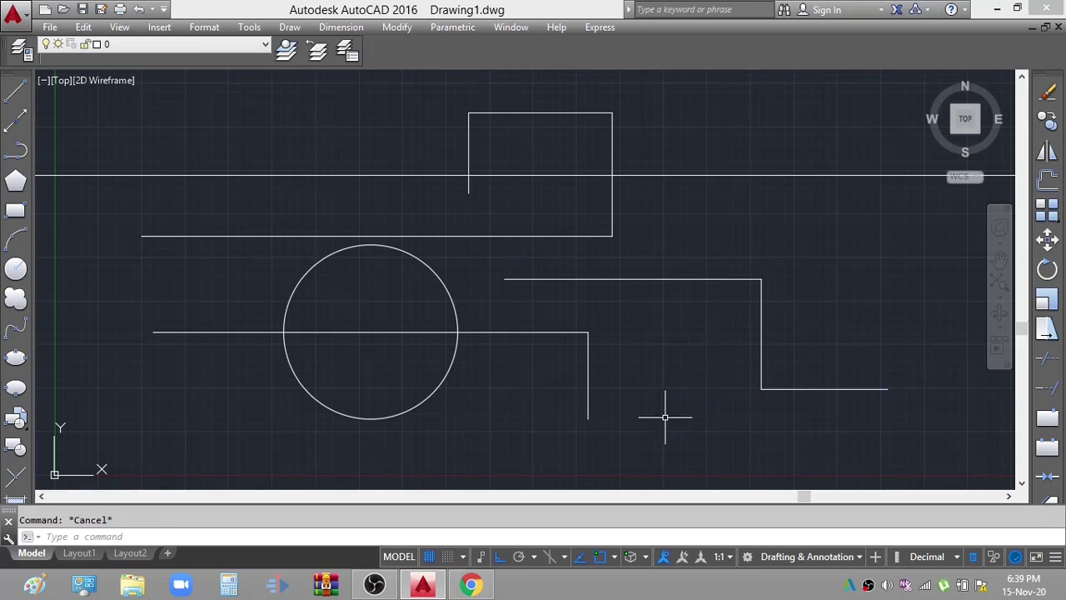
pyautogui.click(522, 332)
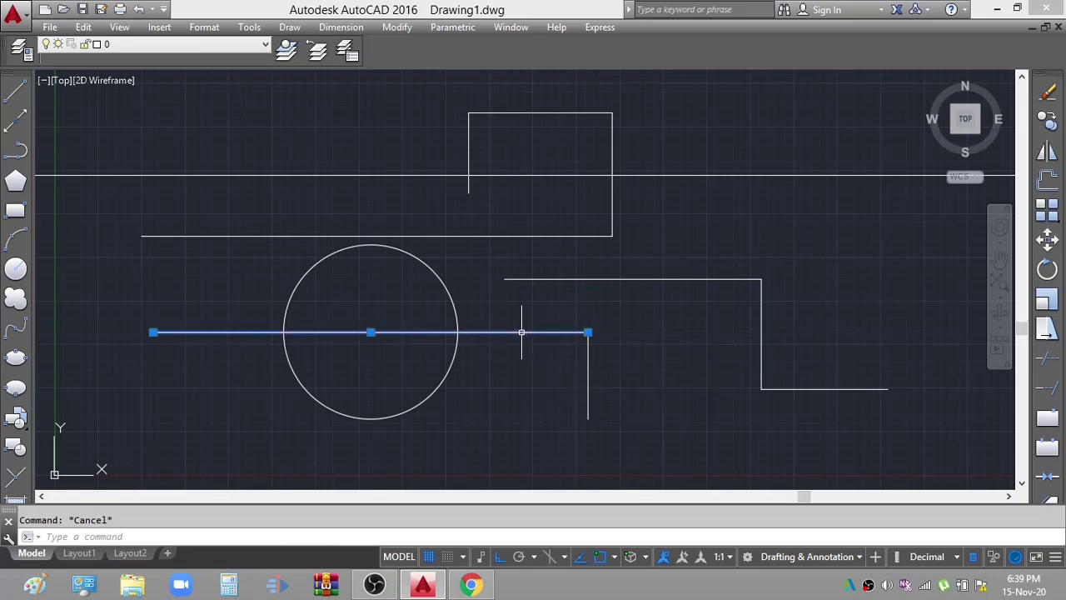
pyautogui.click(588, 400)
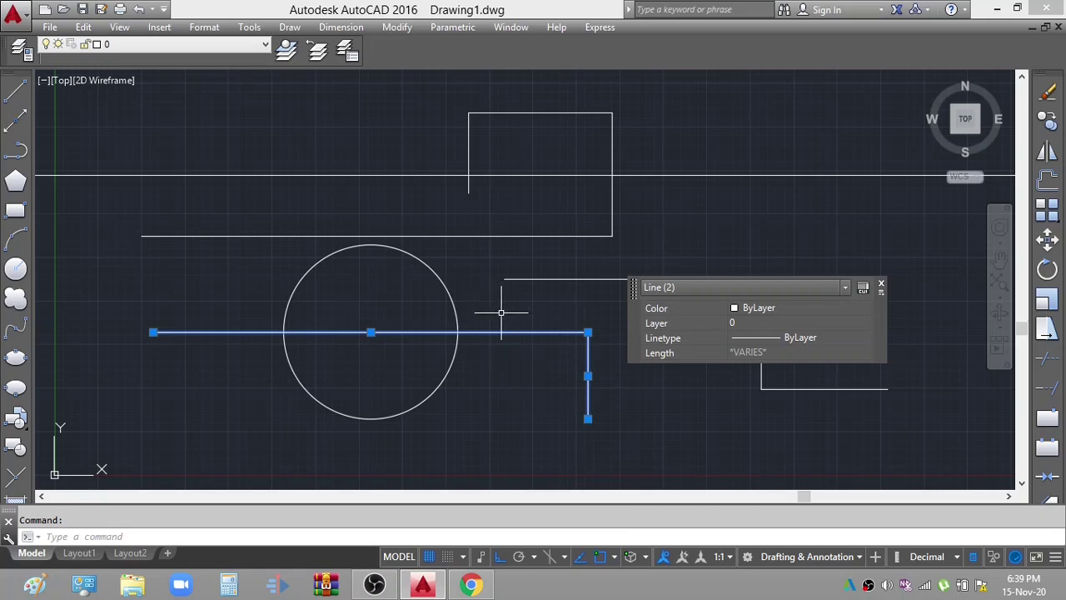
pyautogui.press('Escape')
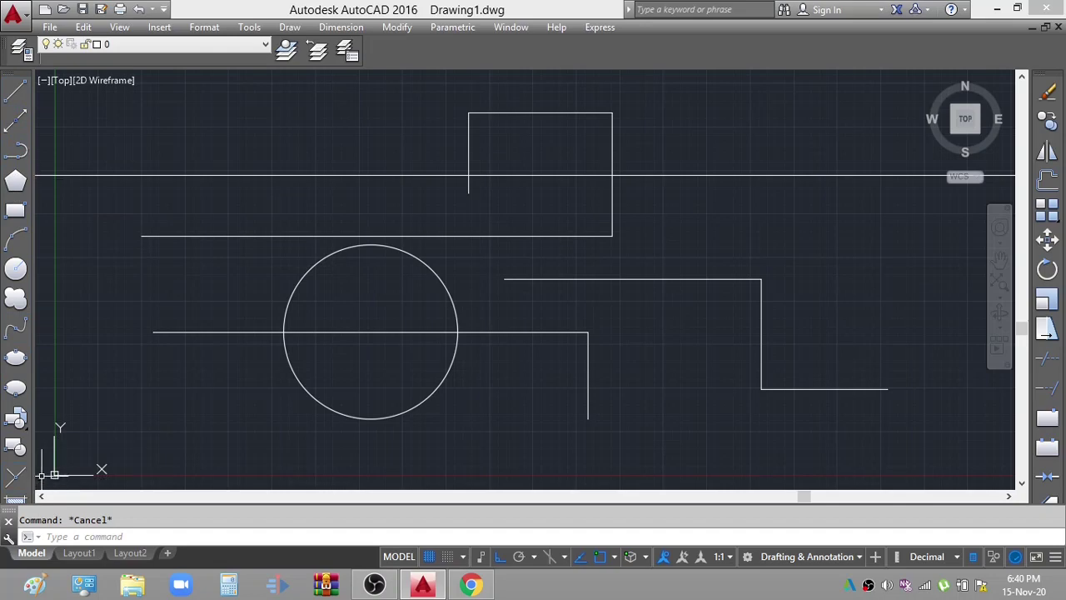
# Draw a trial 5-sided pentagon inscribed in a circle to the right of the sketch
pyautogui.scroll(-2, 370, 341)
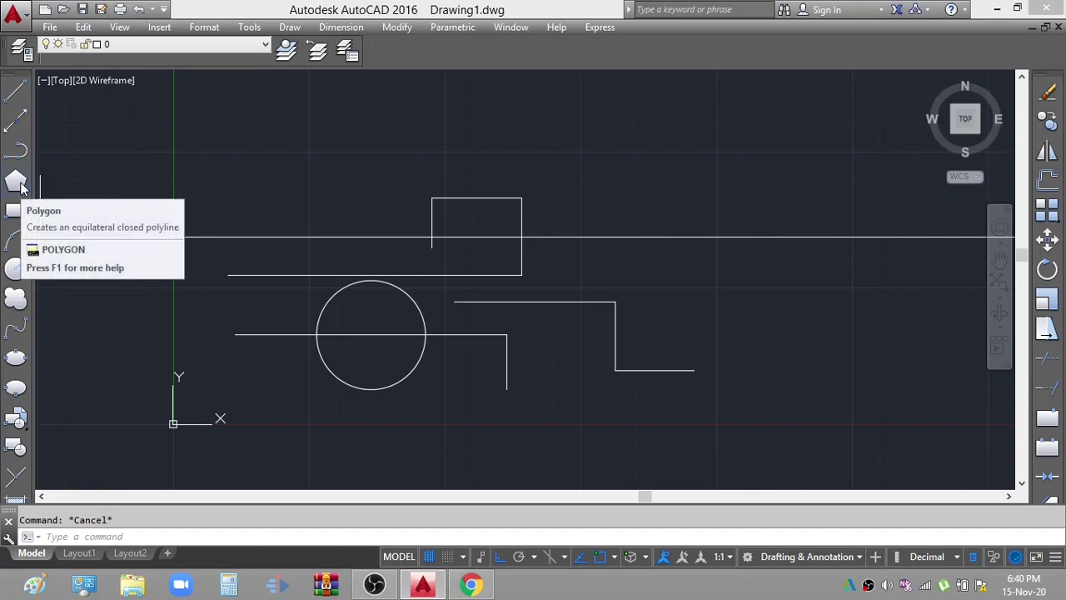
pyautogui.moveTo(16, 181)
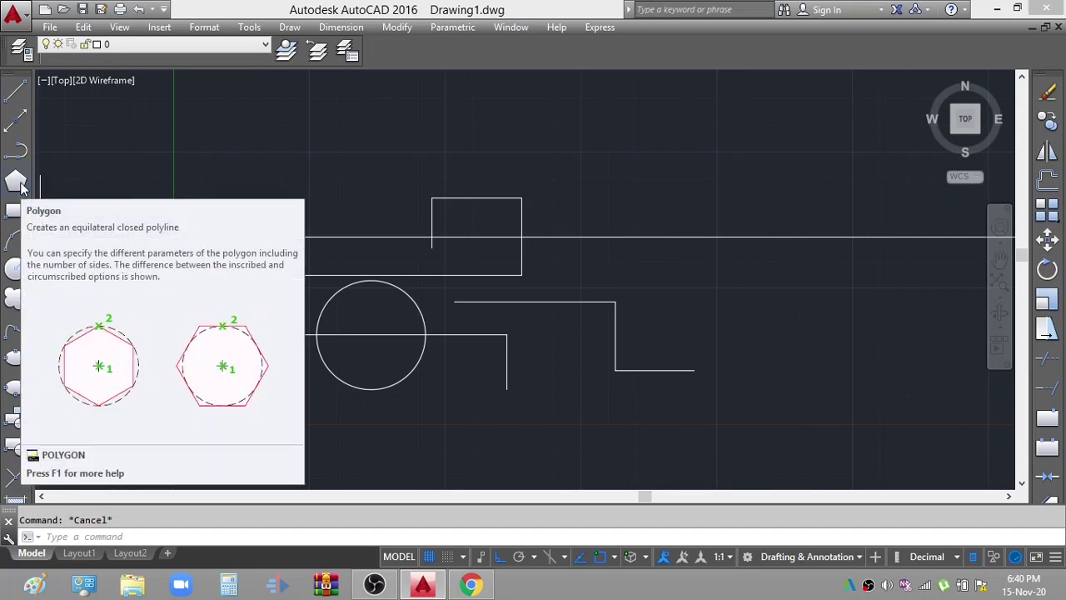
pyautogui.click(21, 186)
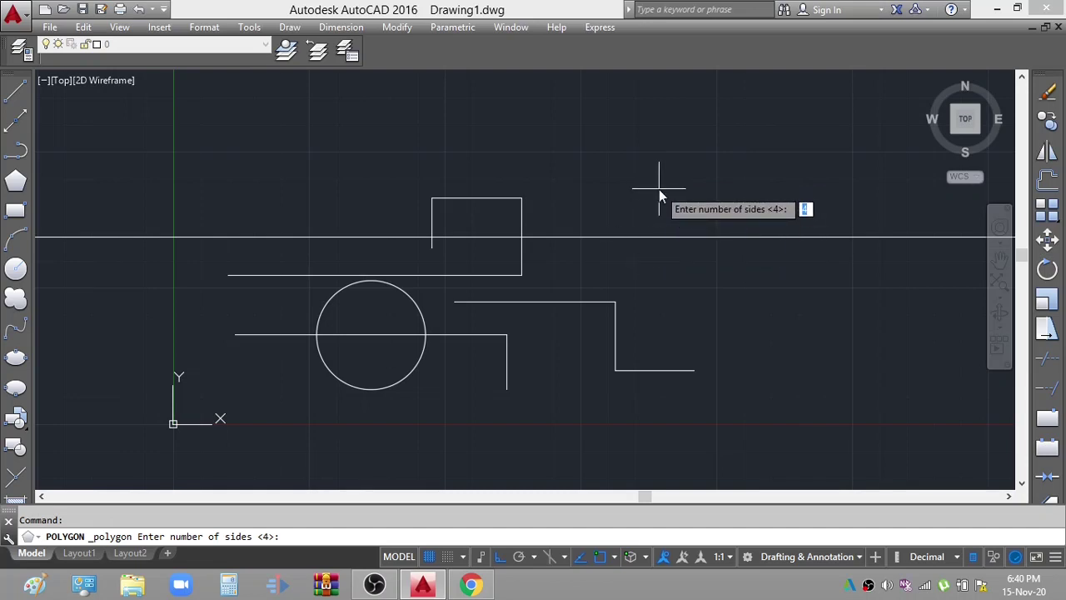
pyautogui.write('5')
pyautogui.press('Return')
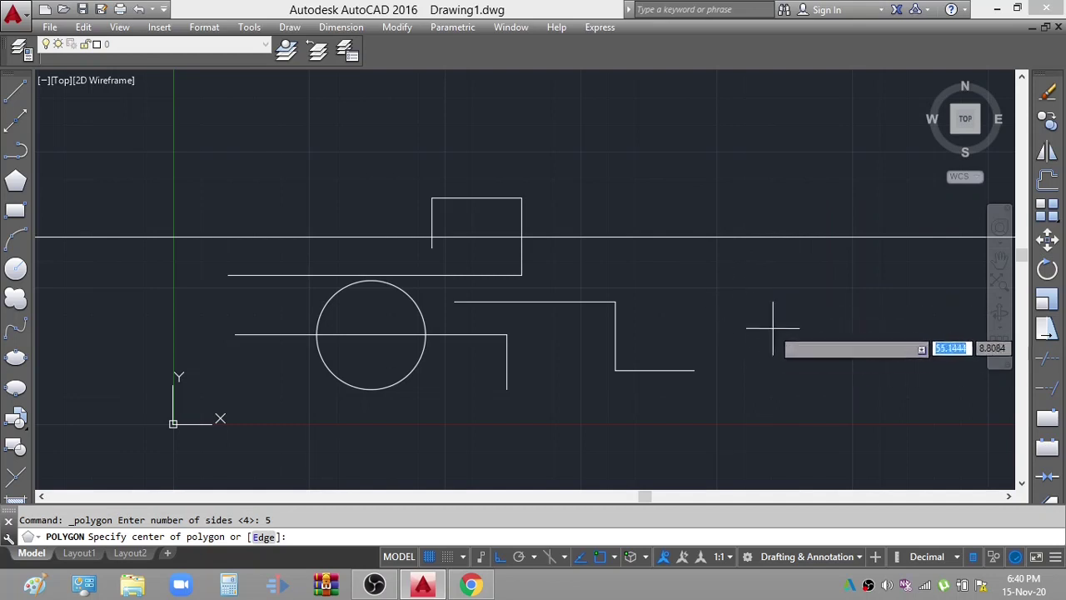
pyautogui.click(736, 289)
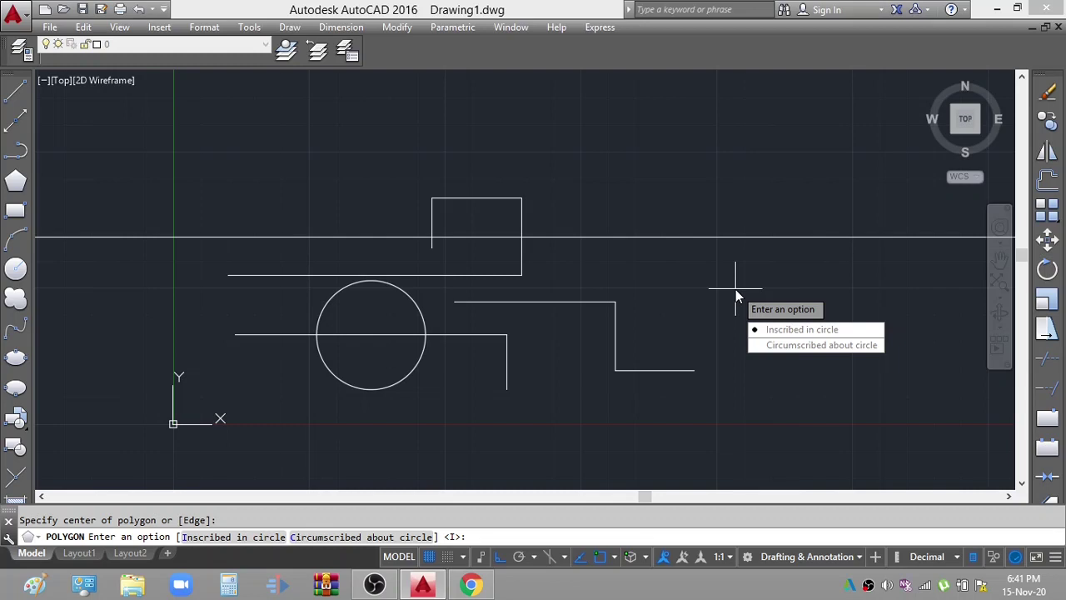
pyautogui.click(780, 330)
pyautogui.click(736, 196)
pyautogui.press('Escape')
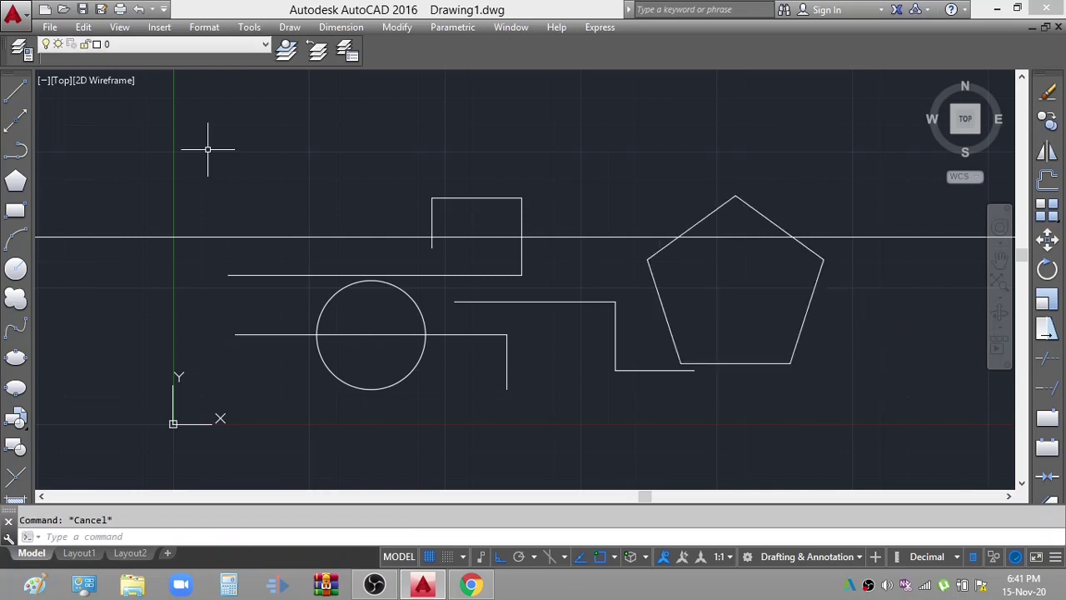
# Select all ten objects in the drawing and delete them
pyautogui.hotkey('ctrl', 'a')
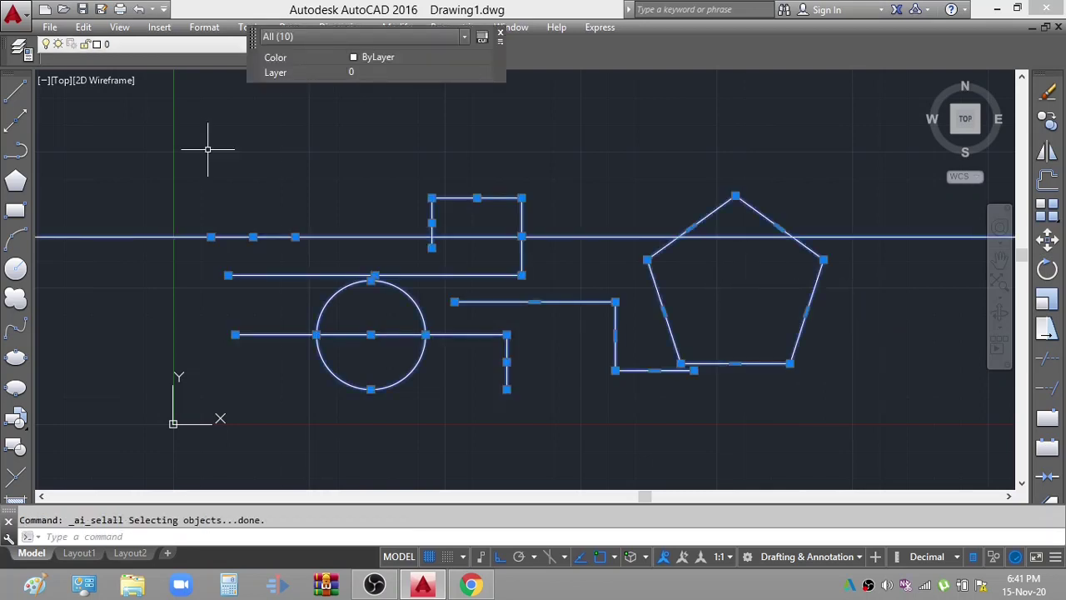
pyautogui.press('Delete')
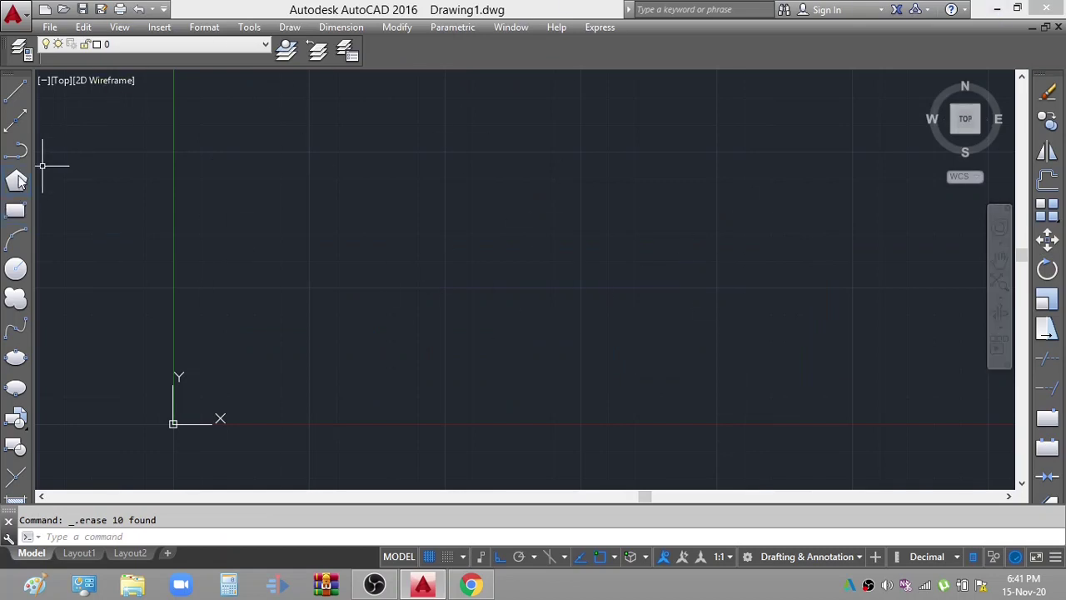
pyautogui.click(16, 181)
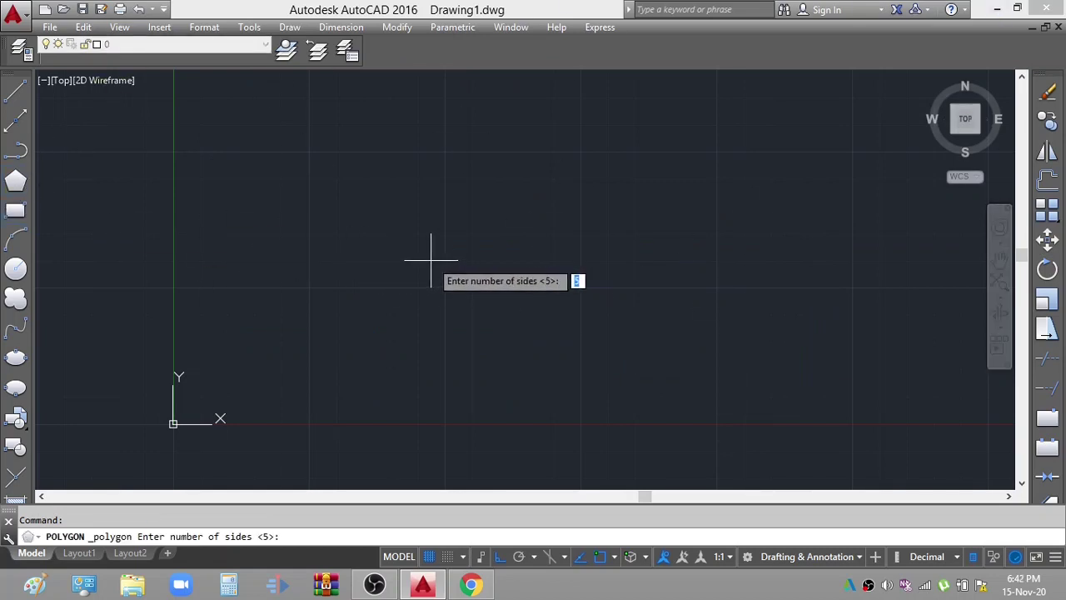
# Place a 5-sided pentagon, inscribed in a circle of radius 5, on the empty canvas
pyautogui.press('Return')
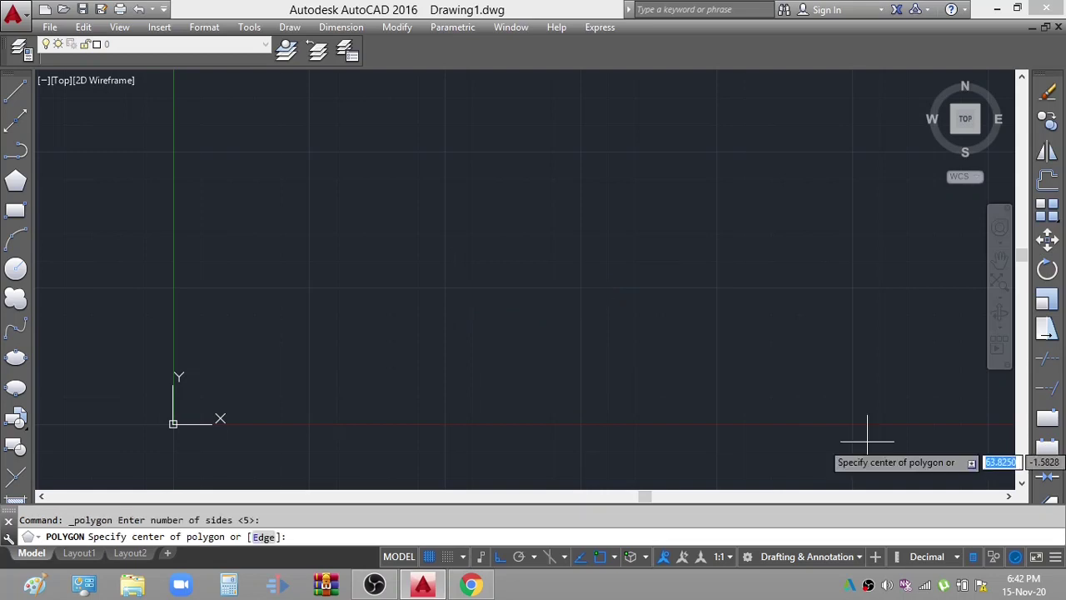
pyautogui.click(421, 247)
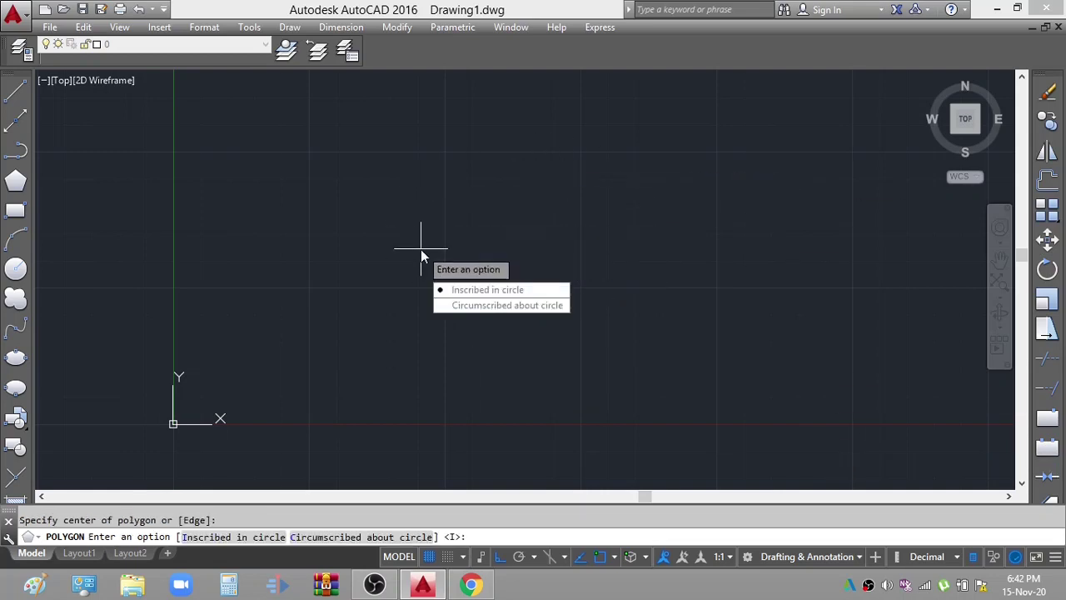
pyautogui.click(483, 290)
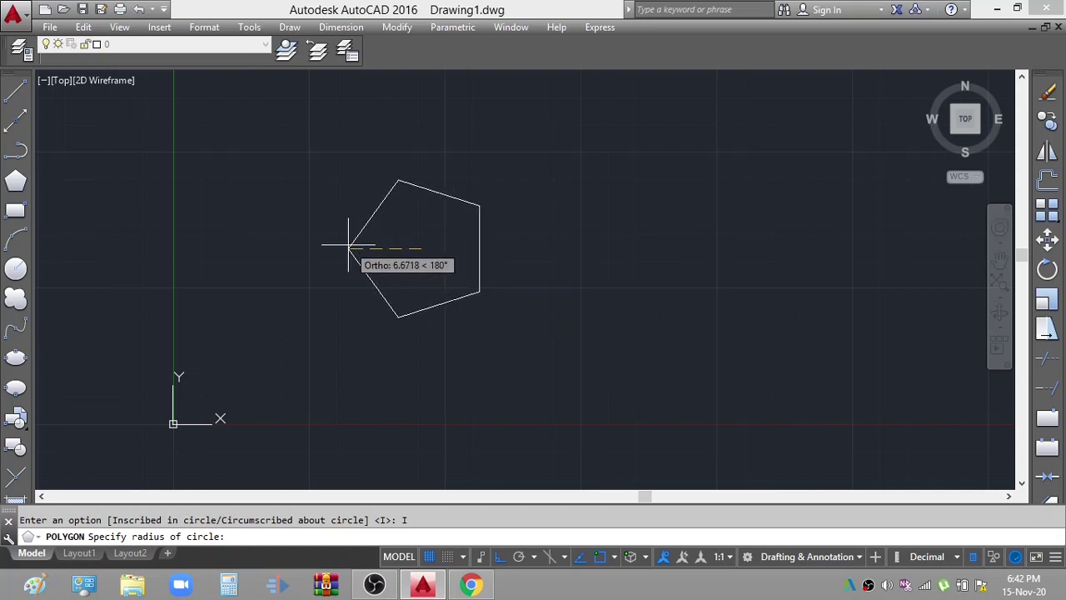
pyautogui.write('5')
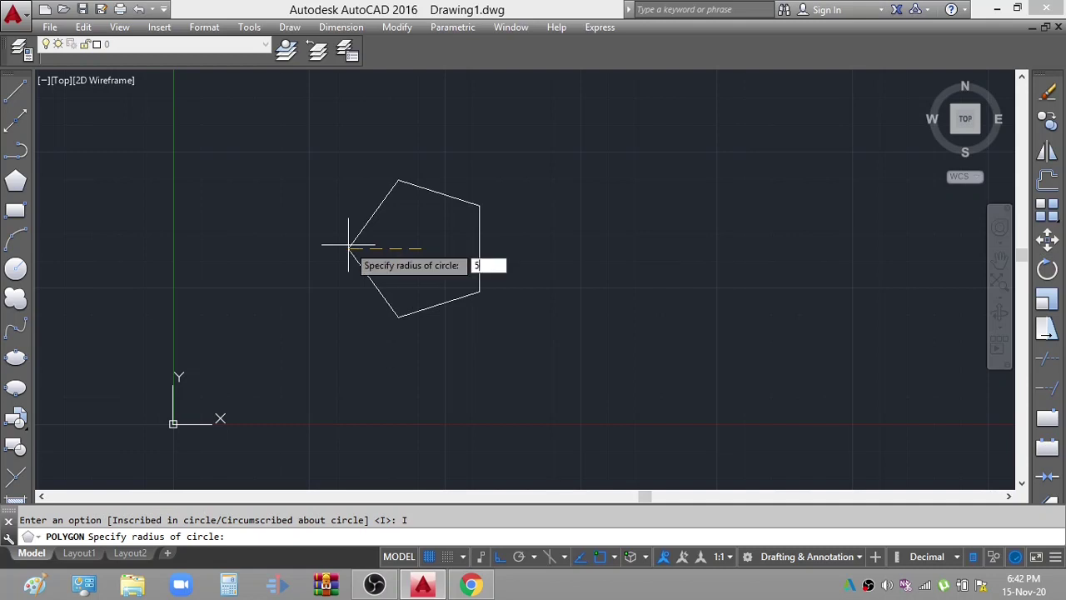
pyautogui.press('Return')
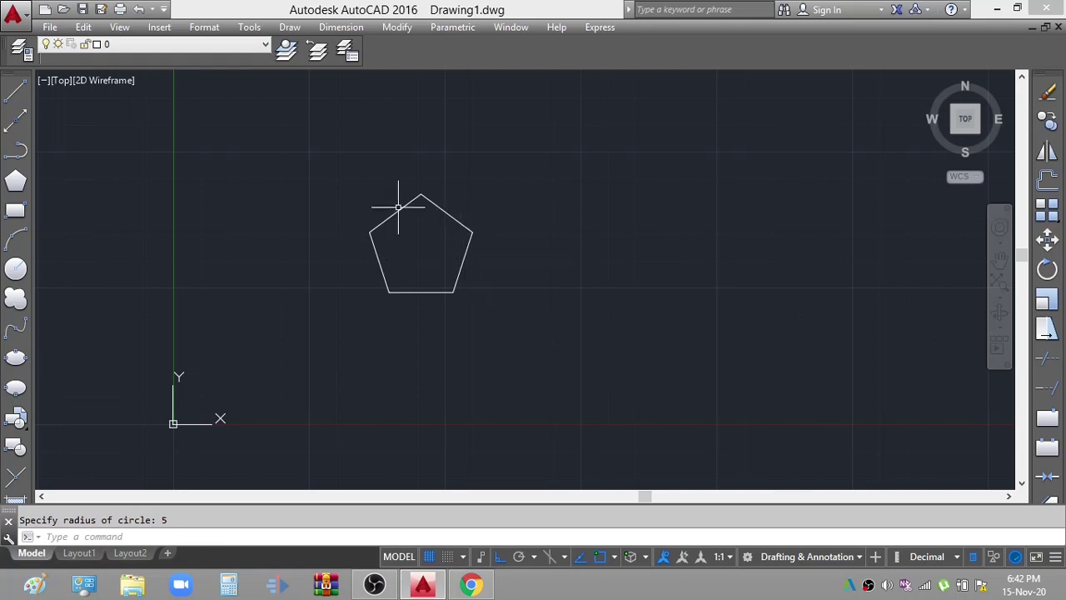
pyautogui.click(18, 270)
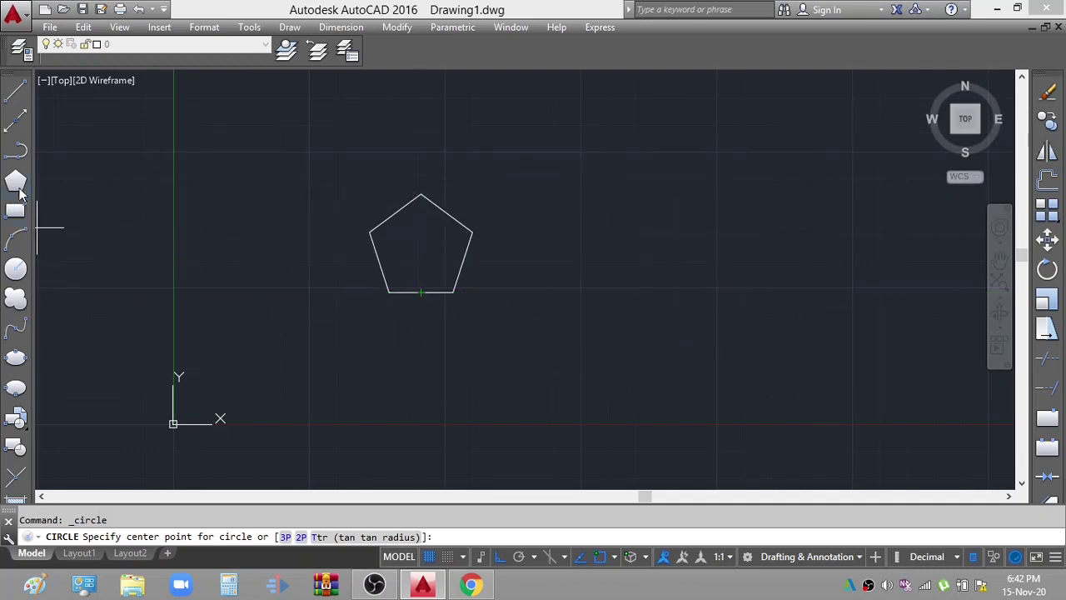
# Draw a second 5-sided pentagon, circumscribed about a radius-5 circle, right of the first
pyautogui.click(19, 183)
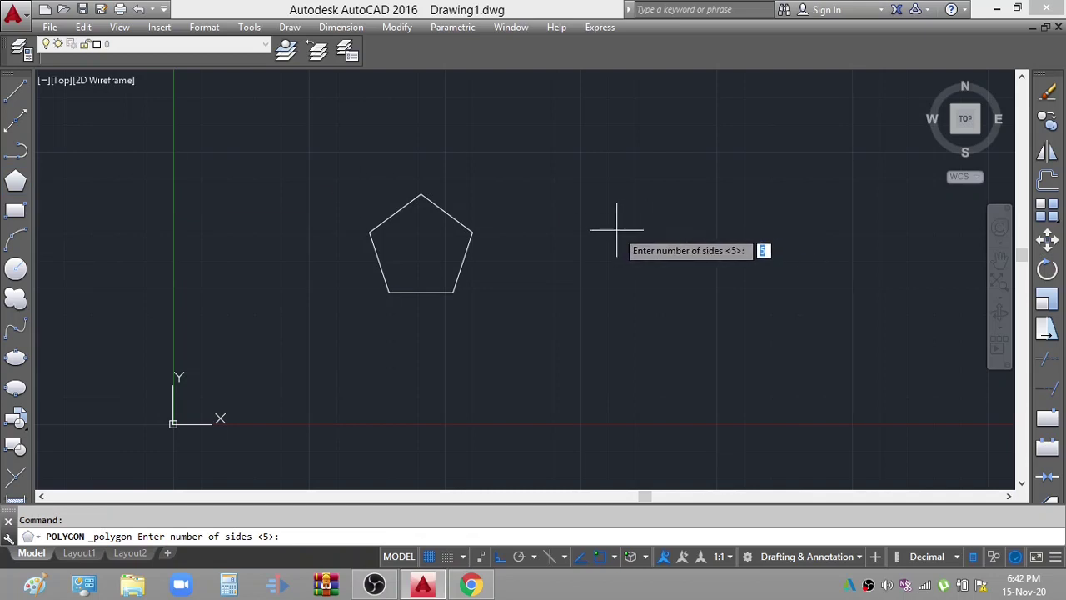
pyautogui.press('Return')
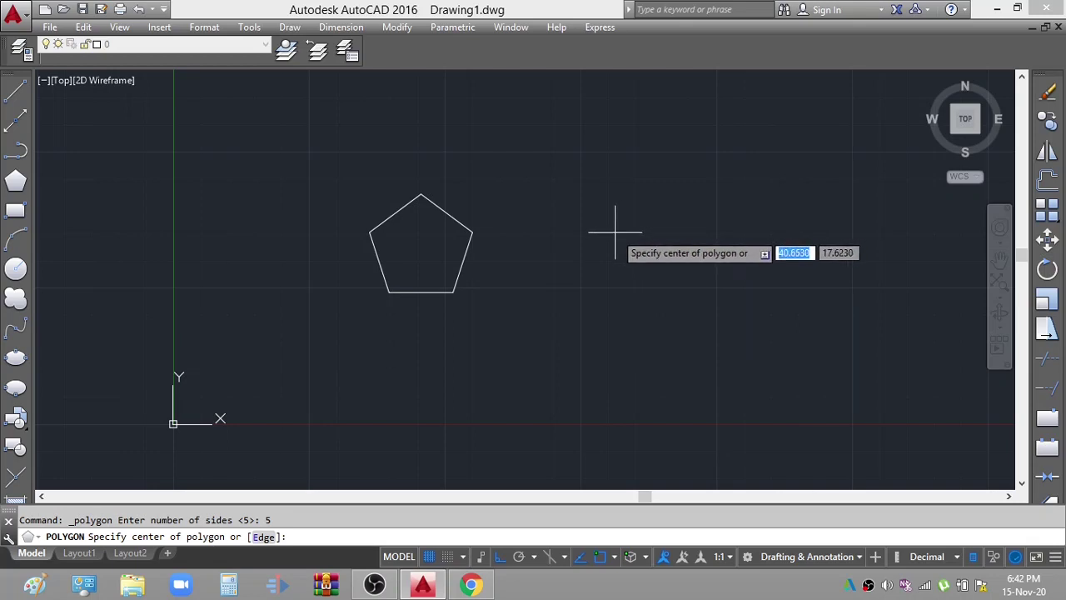
pyautogui.click(633, 243)
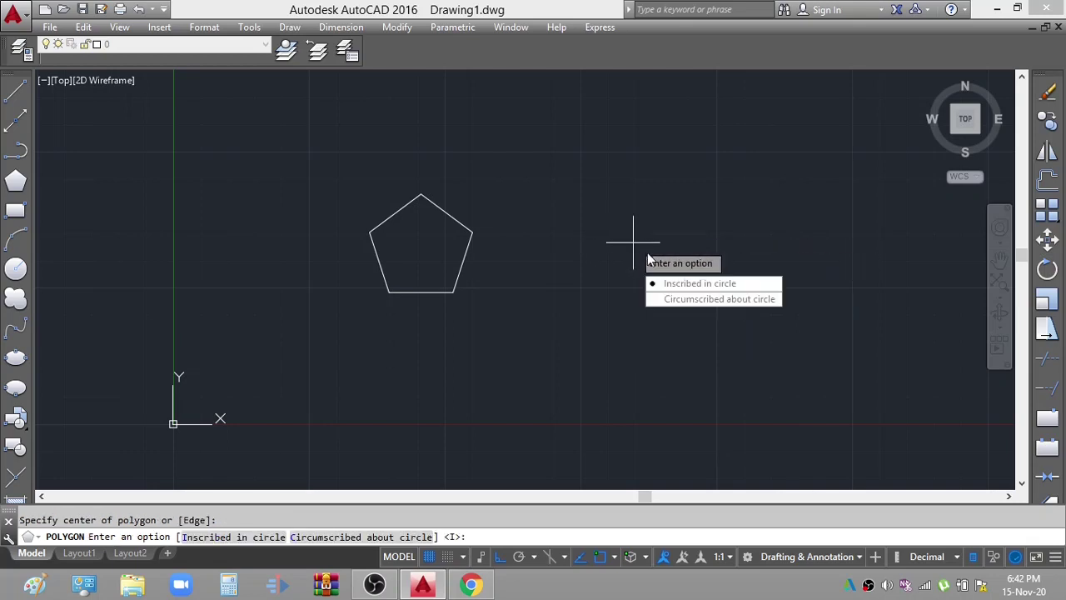
pyautogui.click(682, 300)
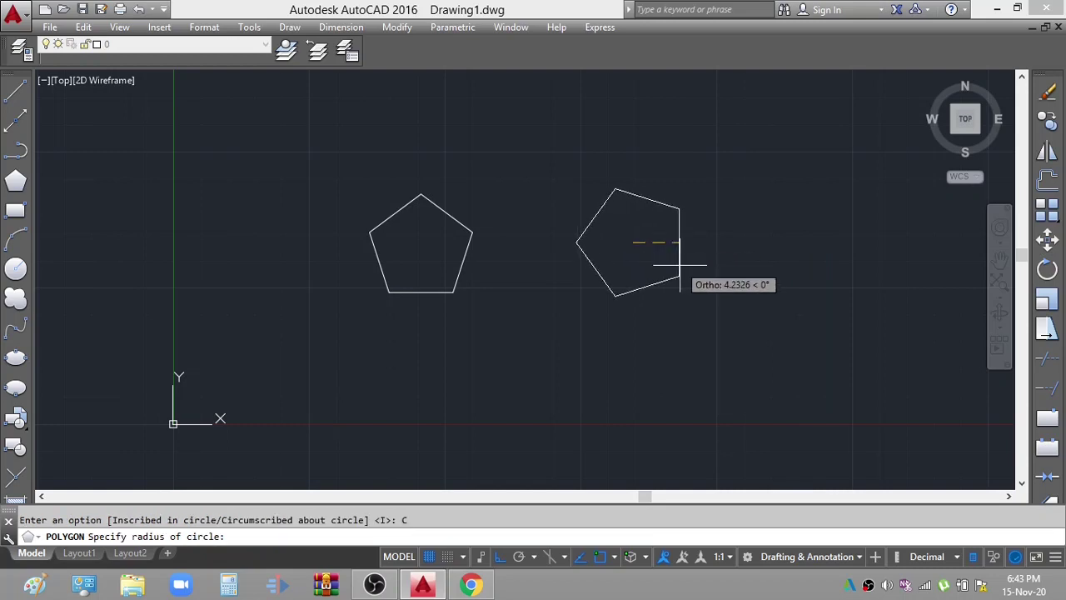
pyautogui.write('5')
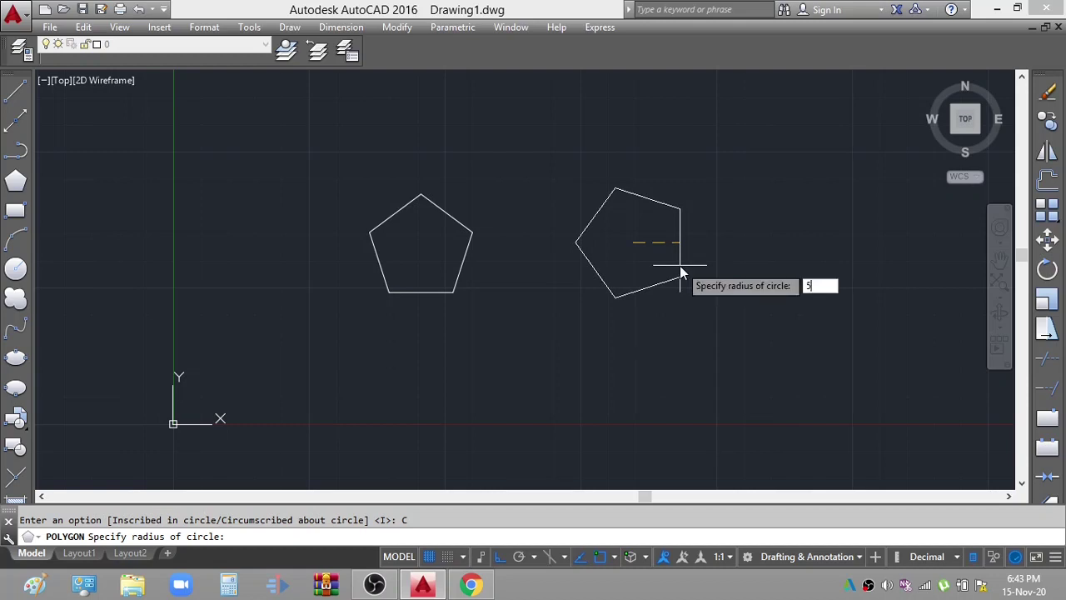
pyautogui.press('Return')
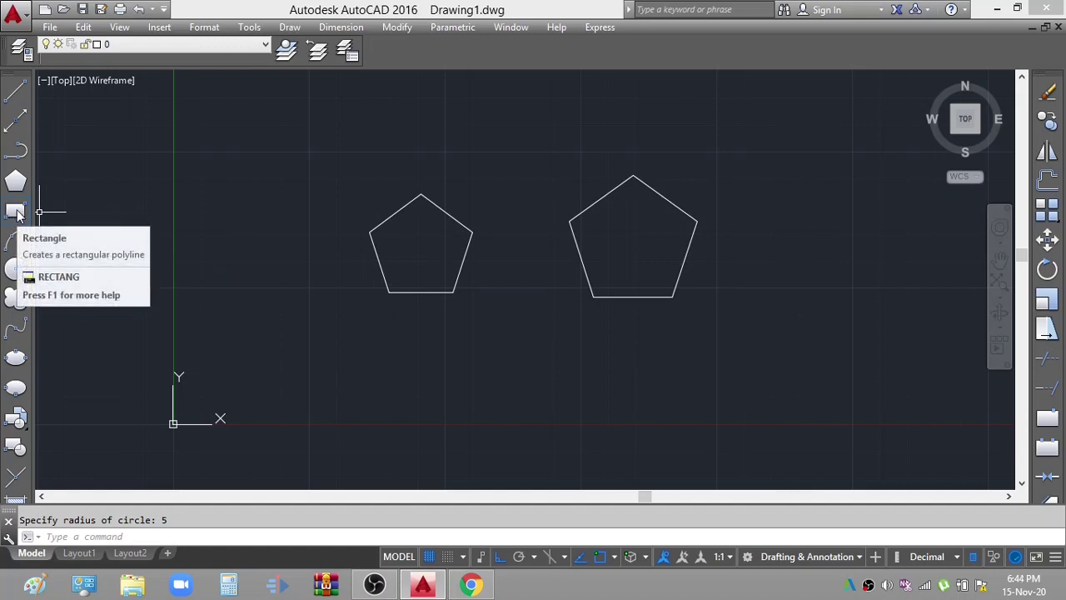
# Draw a wide rectangle spanning the area beneath both pentagons
pyautogui.click(16, 211)
pyautogui.click(418, 332)
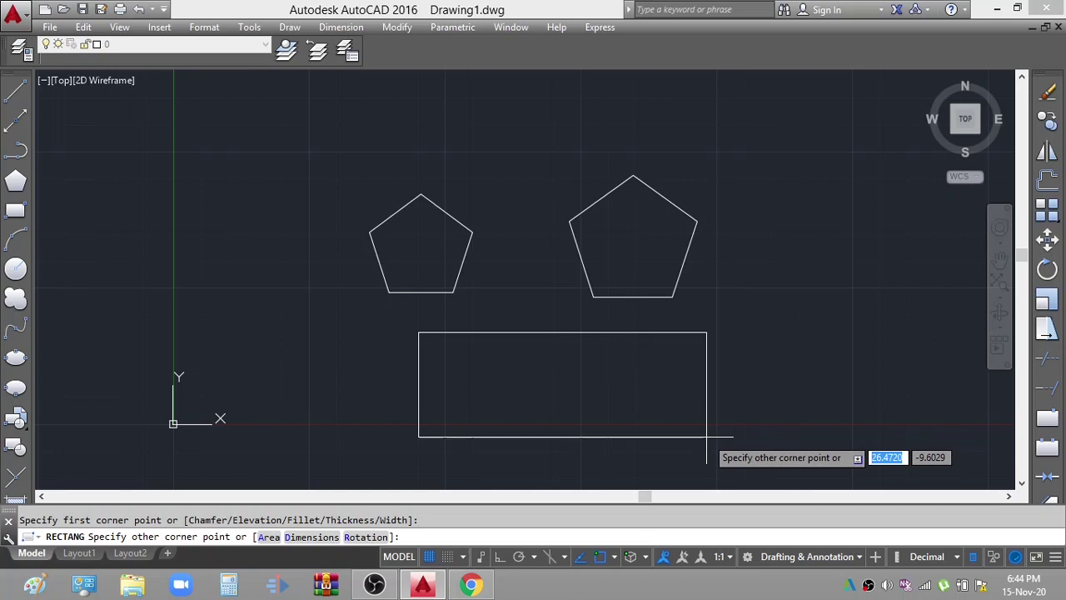
pyautogui.click(706, 436)
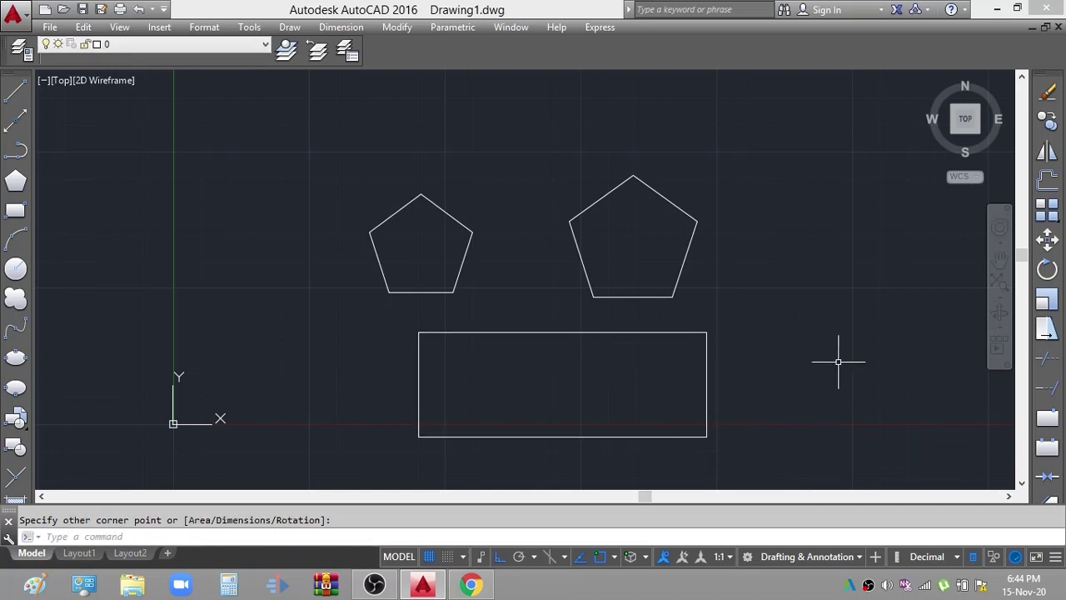